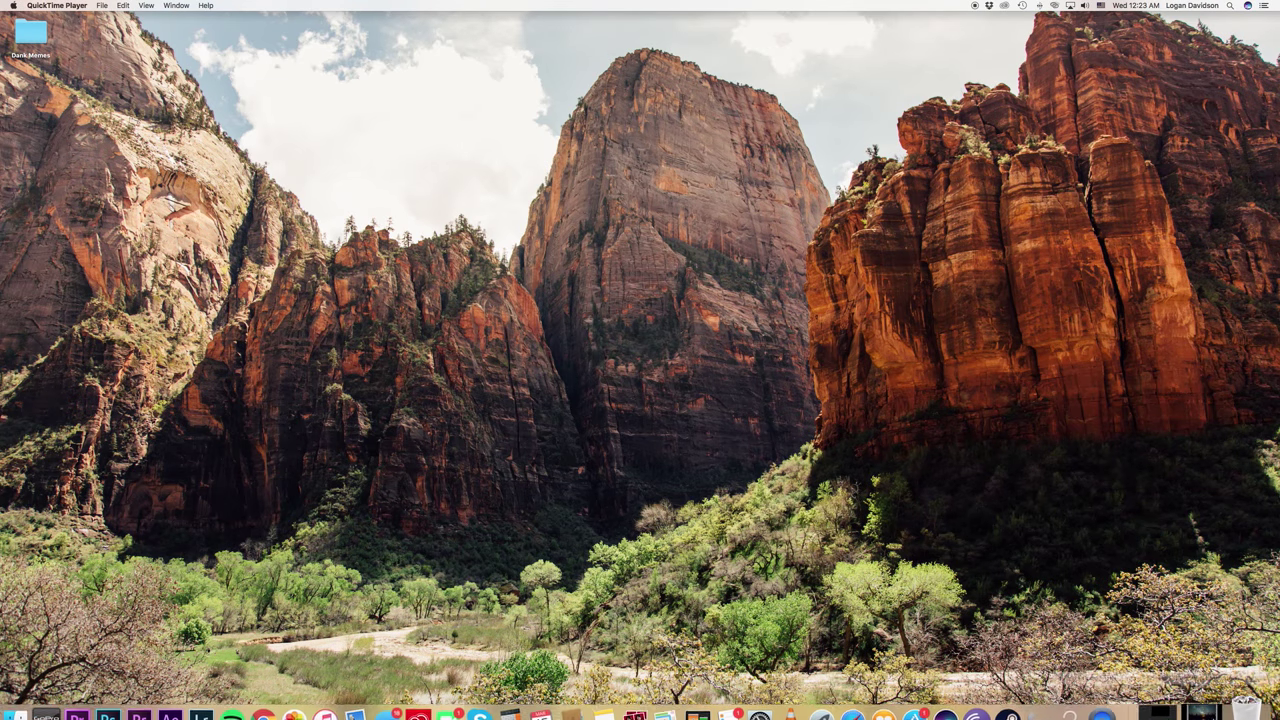
# Bring Lightroom back from the Dock and show RR0A0955.CR2 in the Library module.
pyautogui.click(1209, 704)
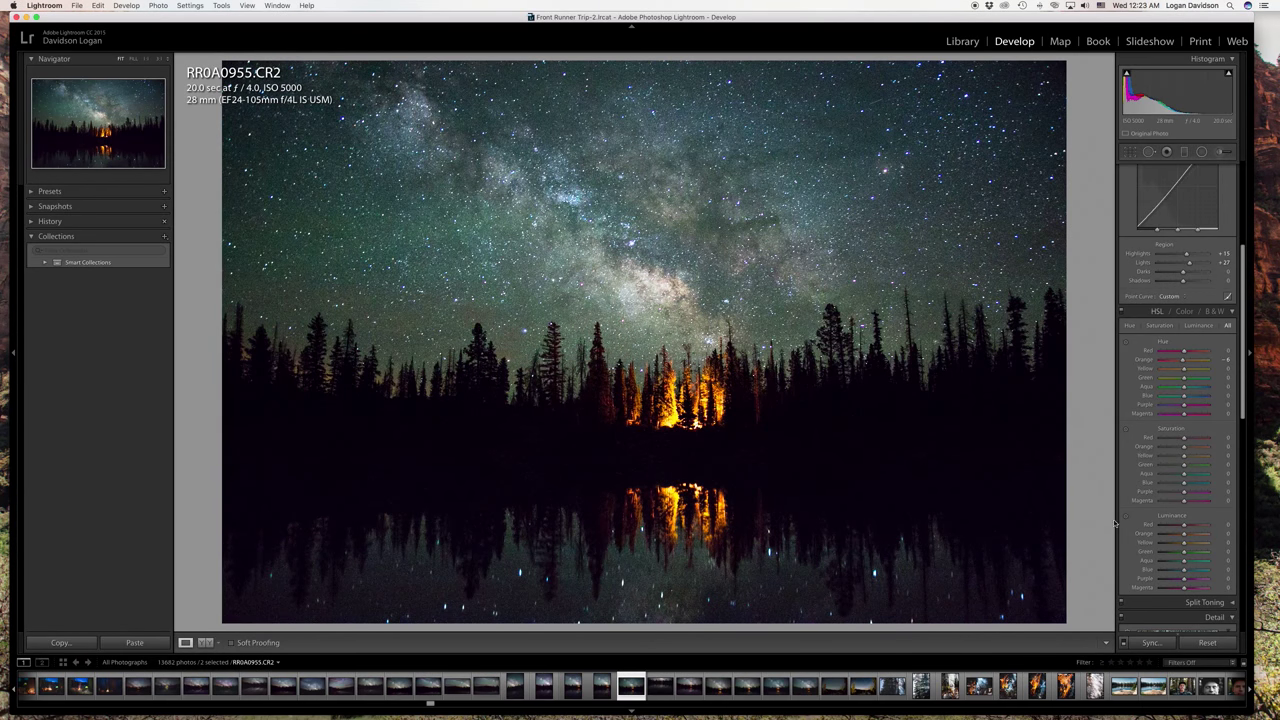
pyautogui.click(960, 41)
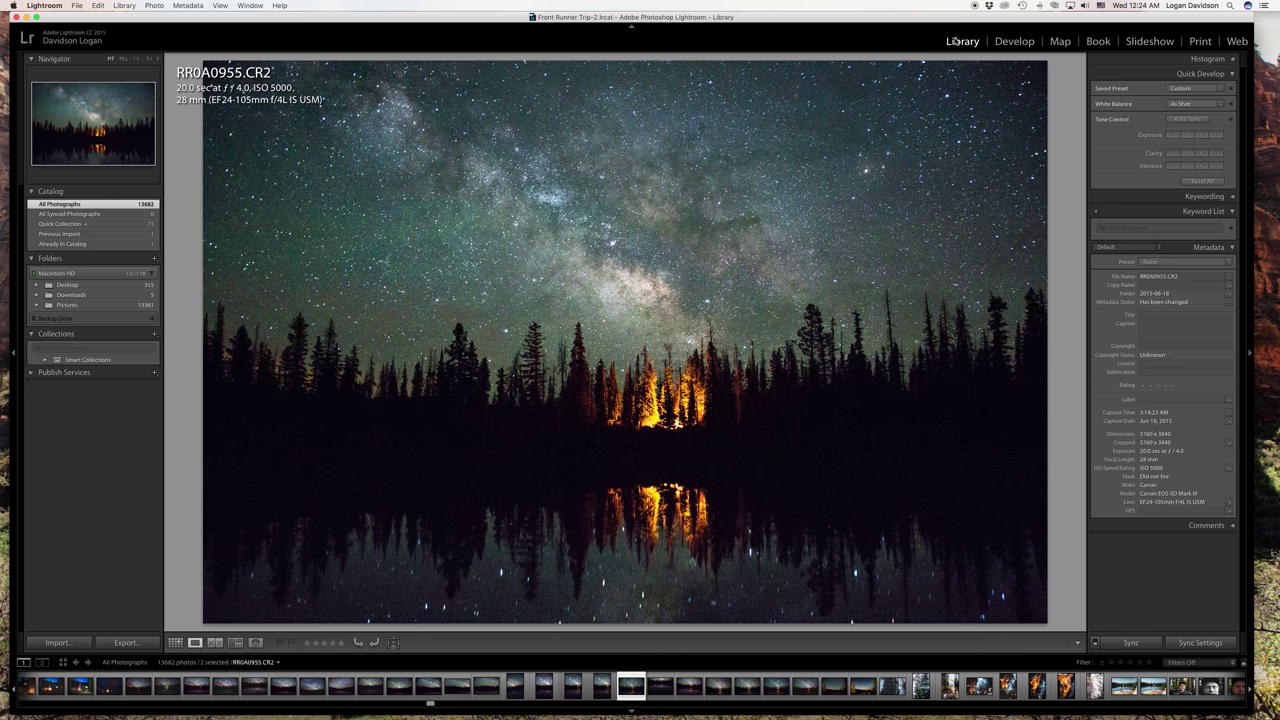
# From Grid view, open the lake photo RR0A0746.CR2 full-size and compare it with the night photo.
pyautogui.press('g')
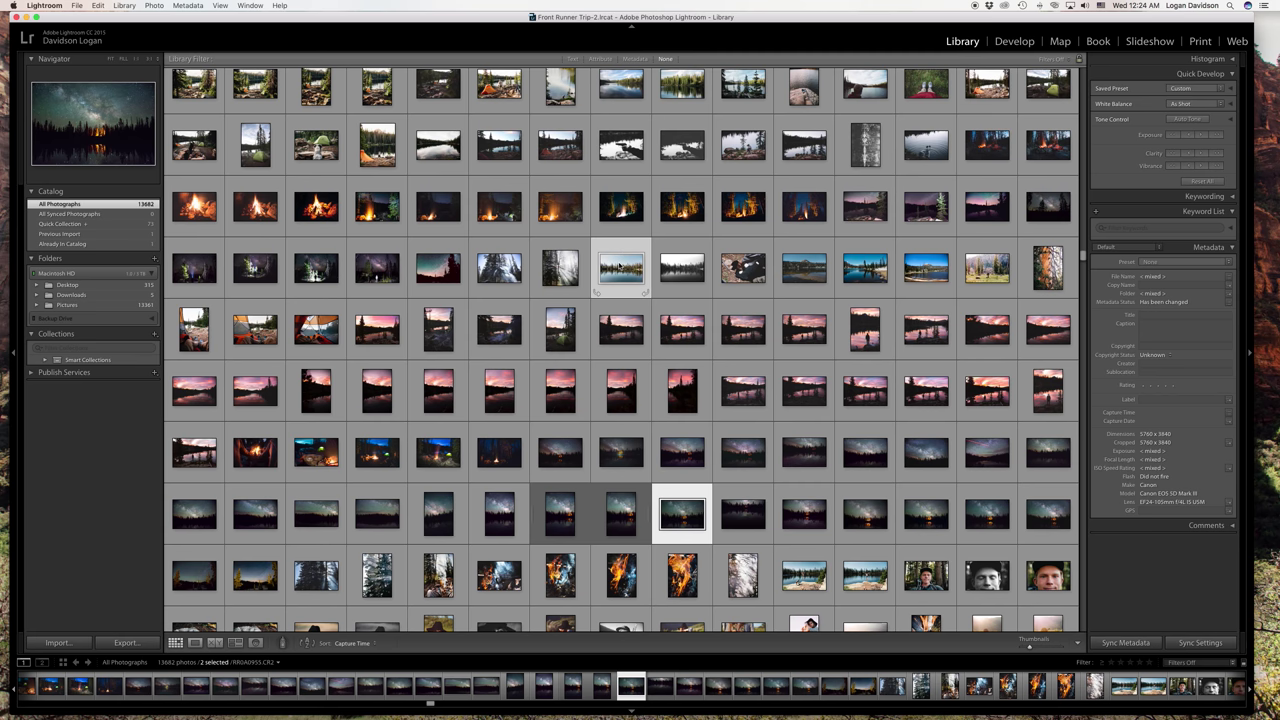
pyautogui.doubleClick(620, 266)
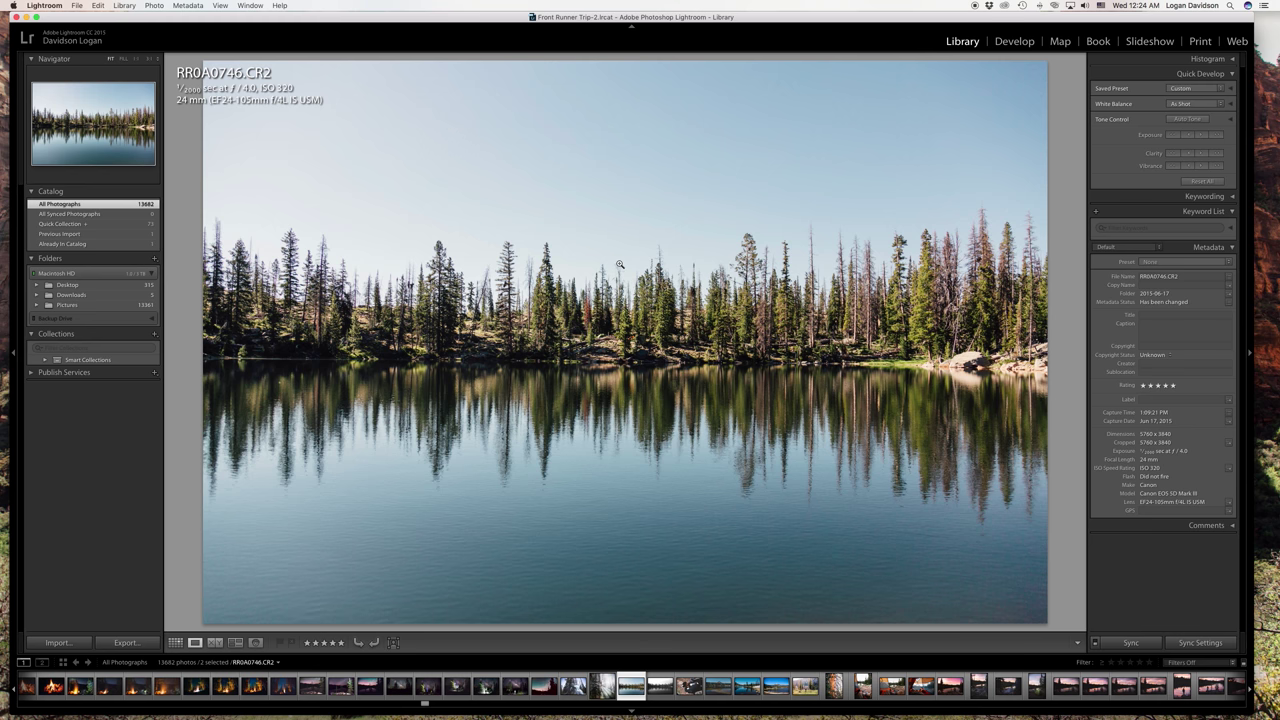
pyautogui.press('Right')
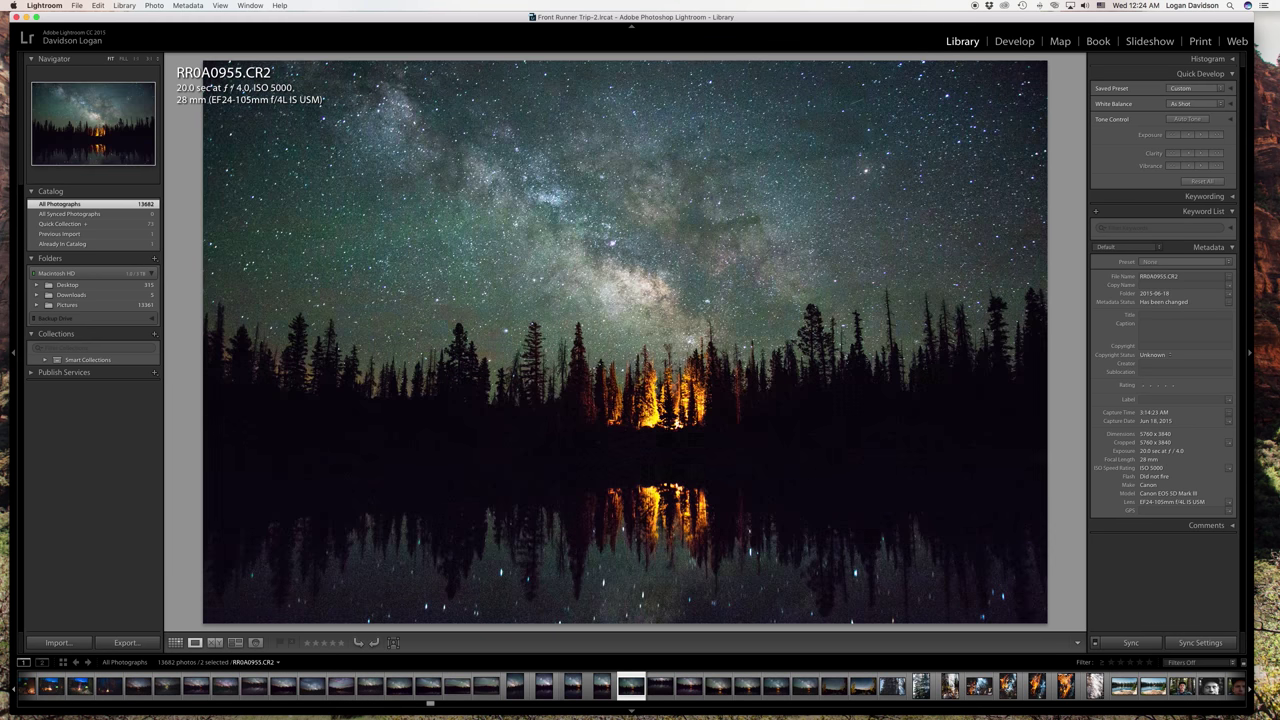
pyautogui.press('Left')
pyautogui.press('Right')
pyautogui.press('Left')
pyautogui.press('Right')
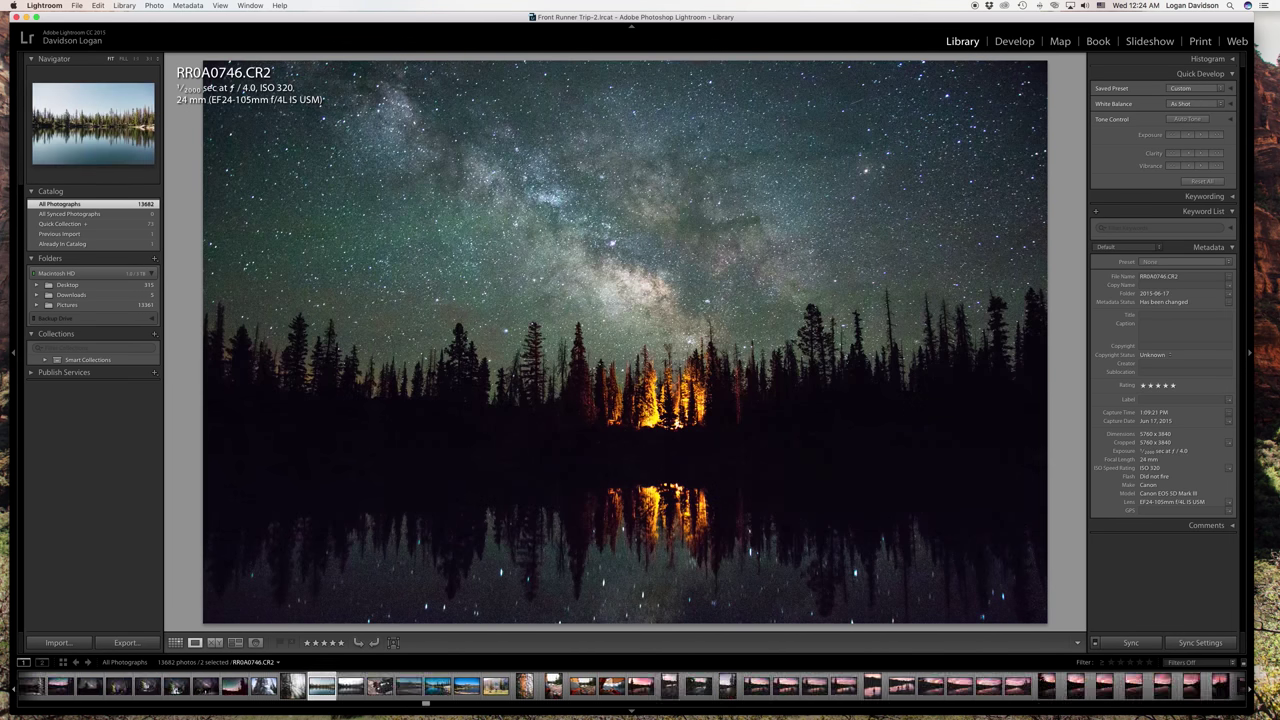
pyautogui.press('Left')
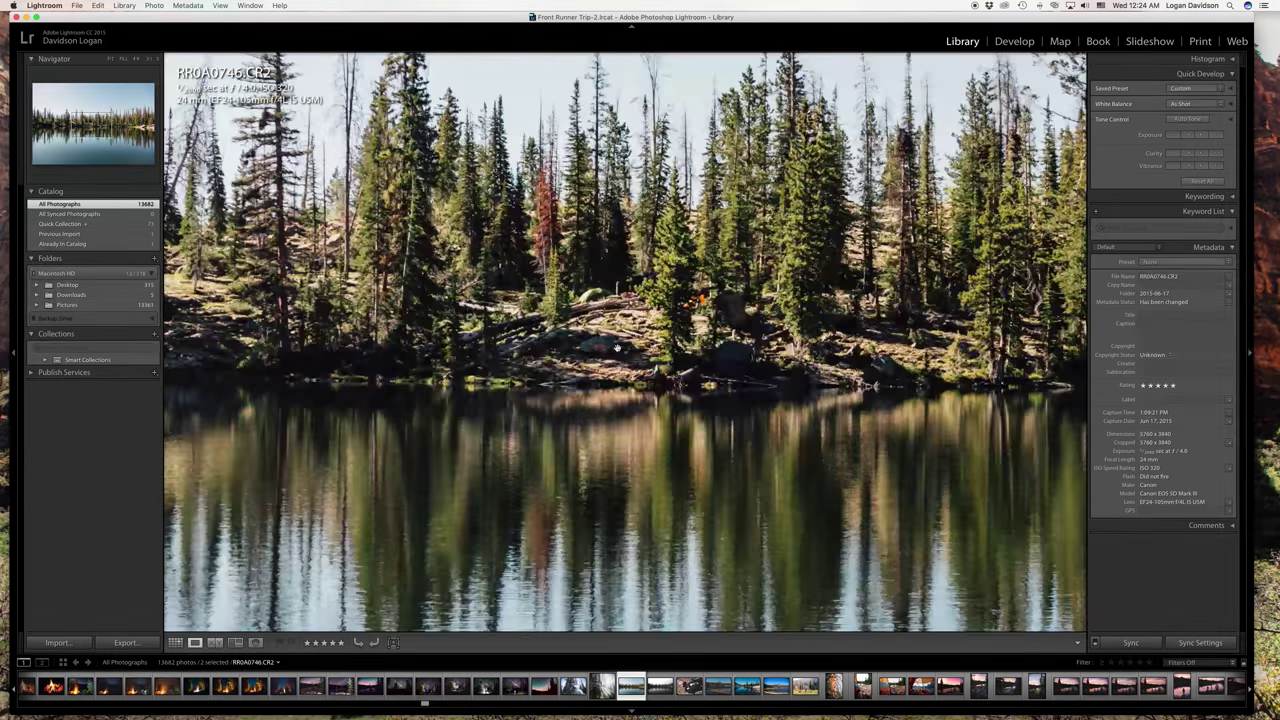
pyautogui.click(600, 357)
pyautogui.click(681, 327)
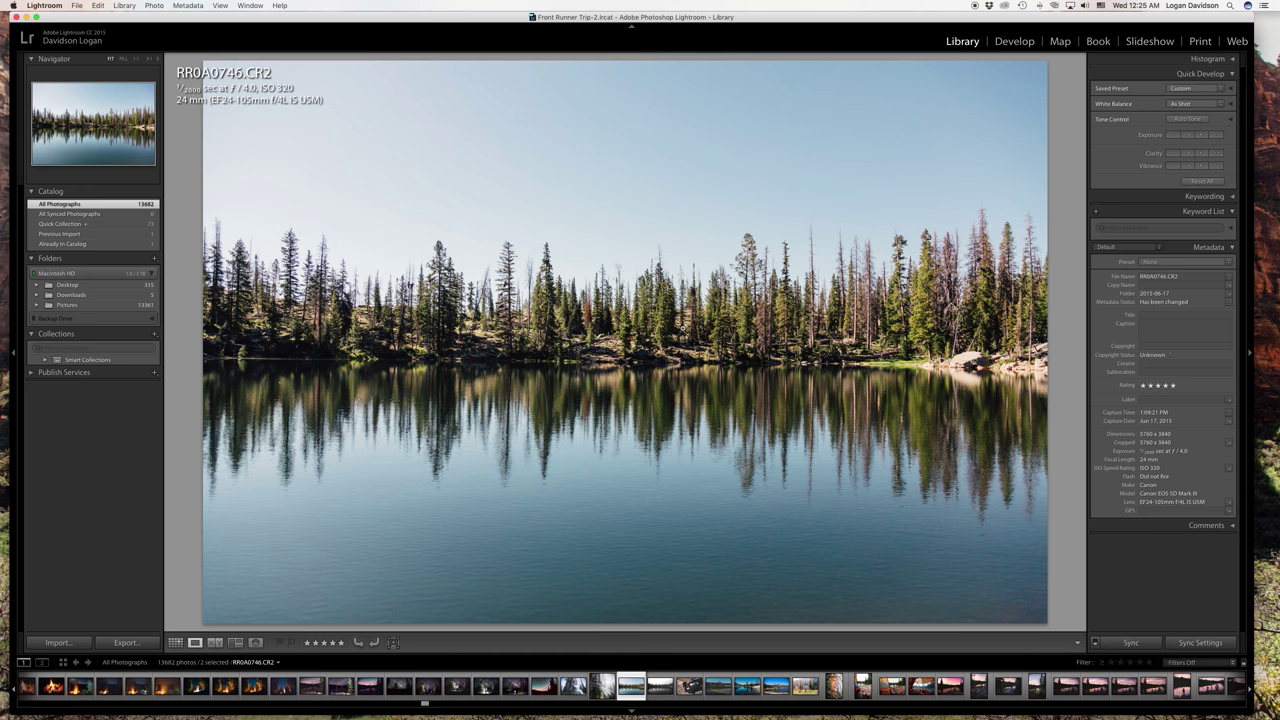
# Return to the night-sky photo RR0A0955.CR2 and edit it in the Develop module.
pyautogui.press('Right')
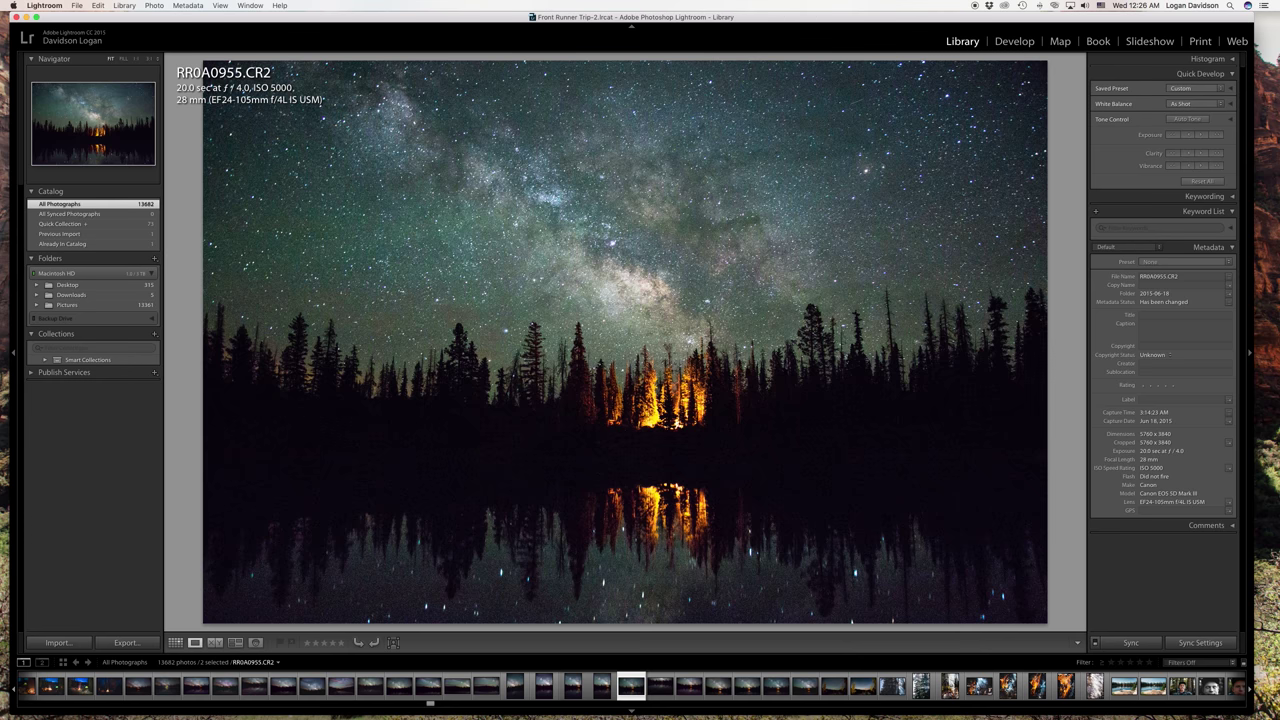
pyautogui.click(1010, 41)
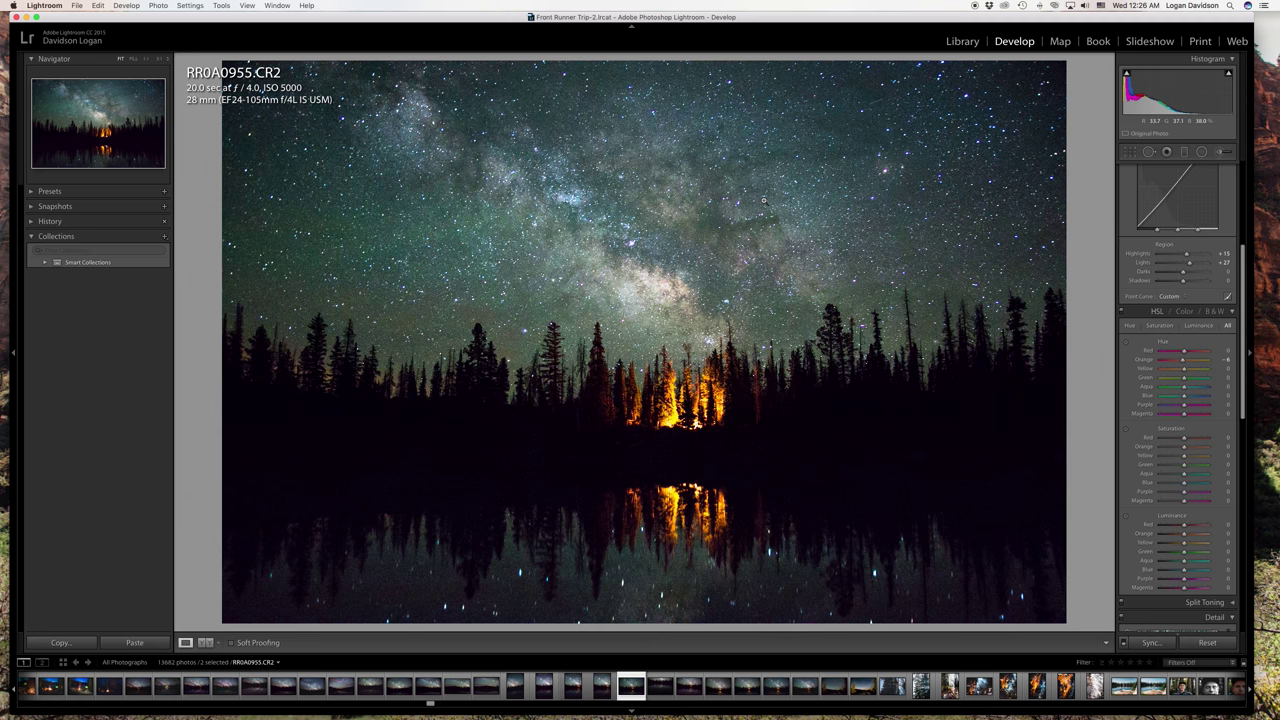
pyautogui.click(735, 167)
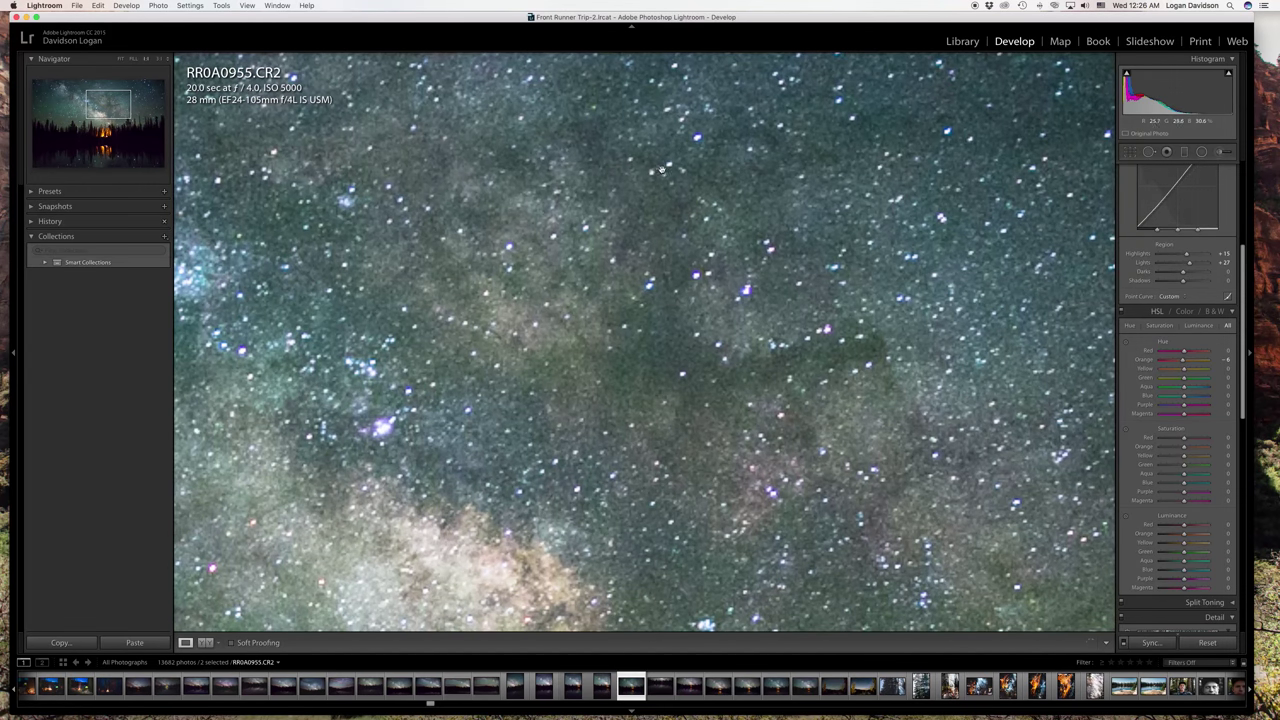
pyautogui.click(685, 168)
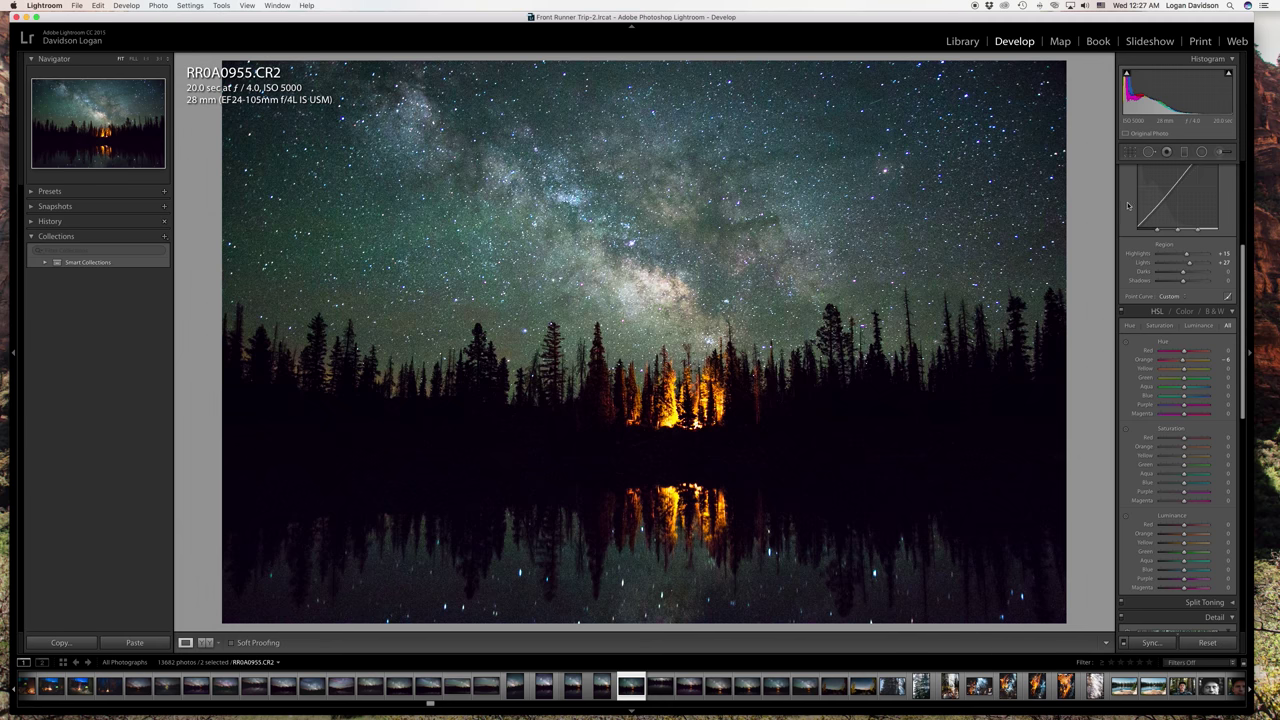
# Reset all previous edits on RR0A0955.CR2 and raise Exposure to +2.60.
pyautogui.scroll(5, 1130, 205)
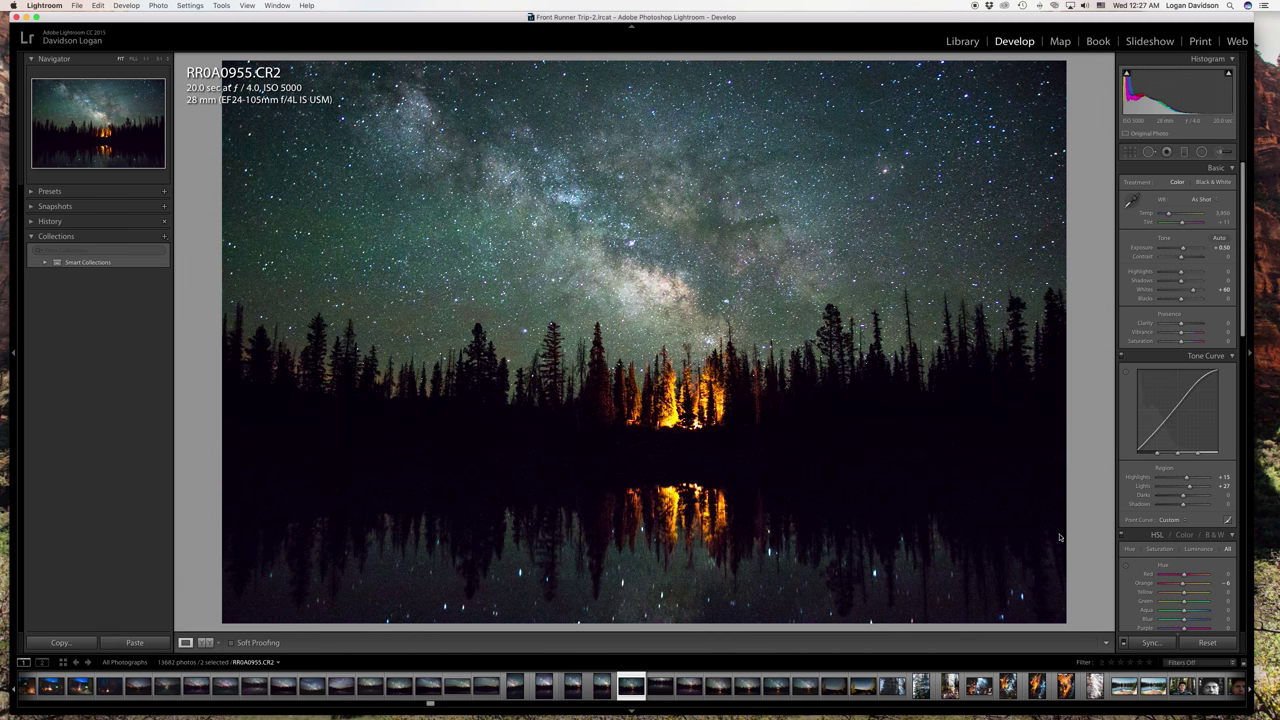
pyautogui.press('super+shift+r')
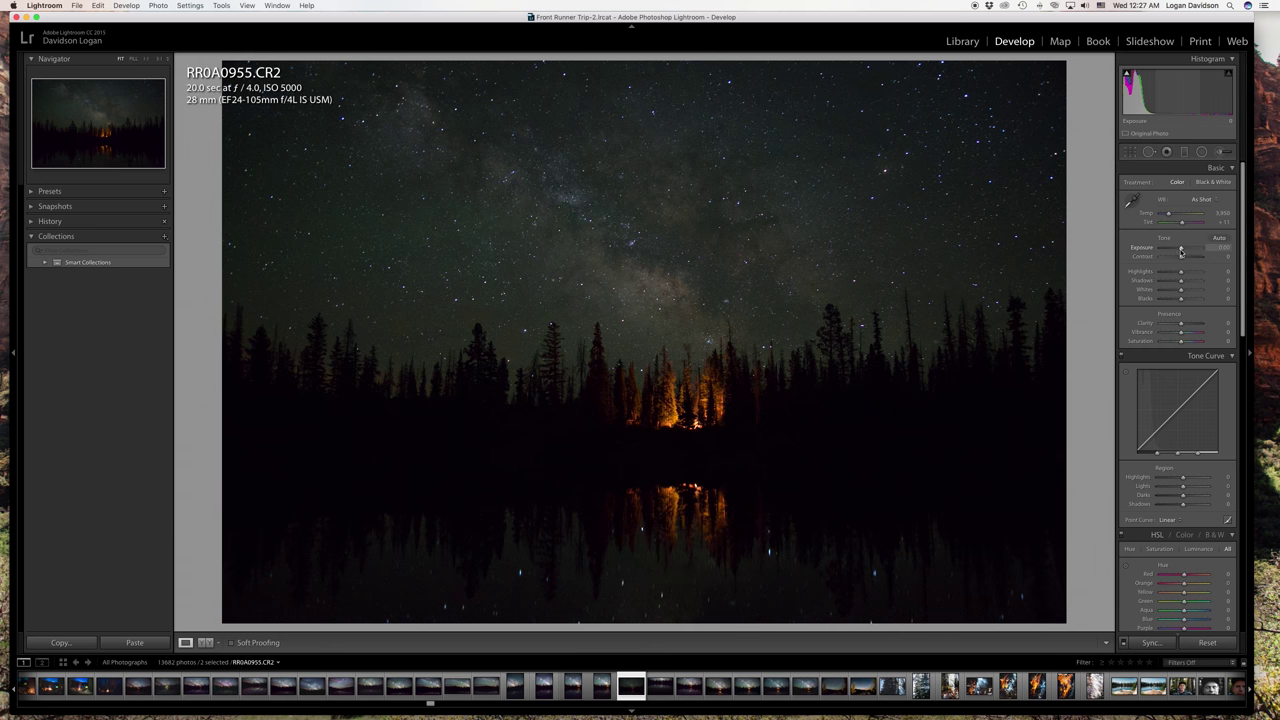
pyautogui.moveTo(1181, 252); pyautogui.dragTo(1192, 249)
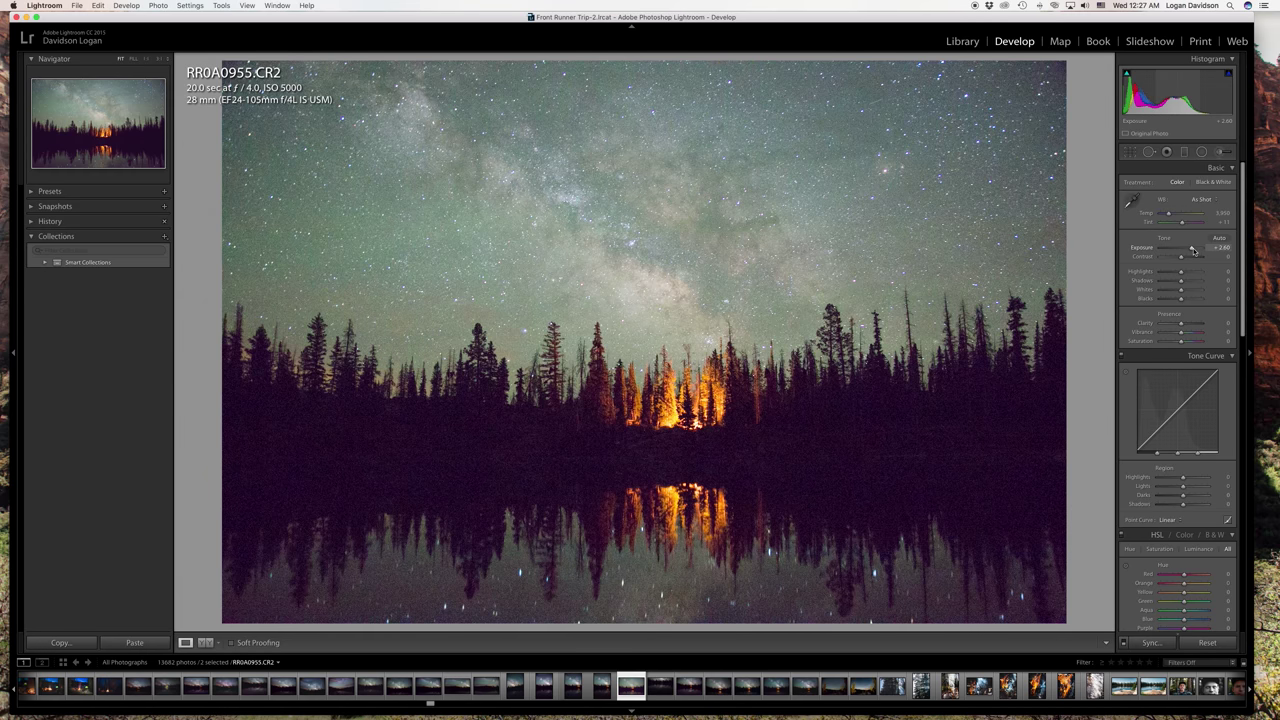
# Lower Exposure to +0.55, try and revert a Contrast boost, and set Whites to +60.
pyautogui.moveTo(1192, 250); pyautogui.dragTo(1183, 253)
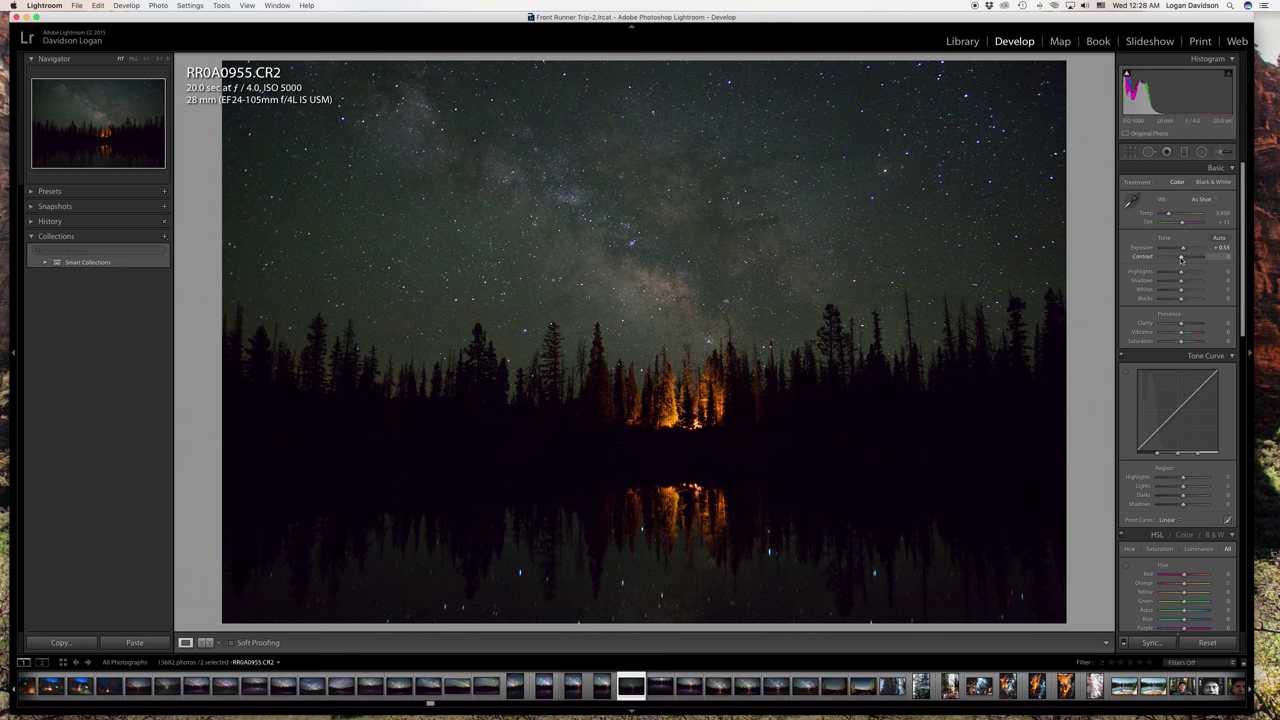
pyautogui.moveTo(1180, 259); pyautogui.dragTo(1186, 260)
pyautogui.moveTo(1186, 259); pyautogui.dragTo(1182, 259)
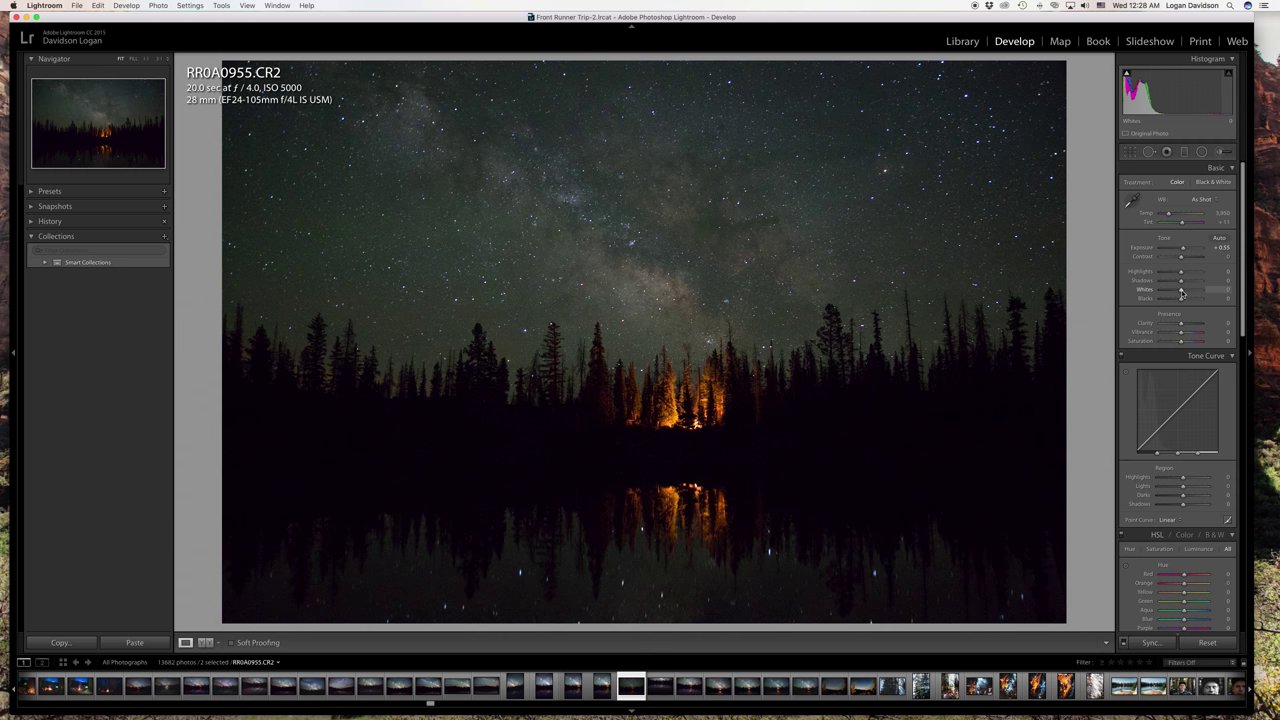
pyautogui.moveTo(1181, 293); pyautogui.dragTo(1193, 291)
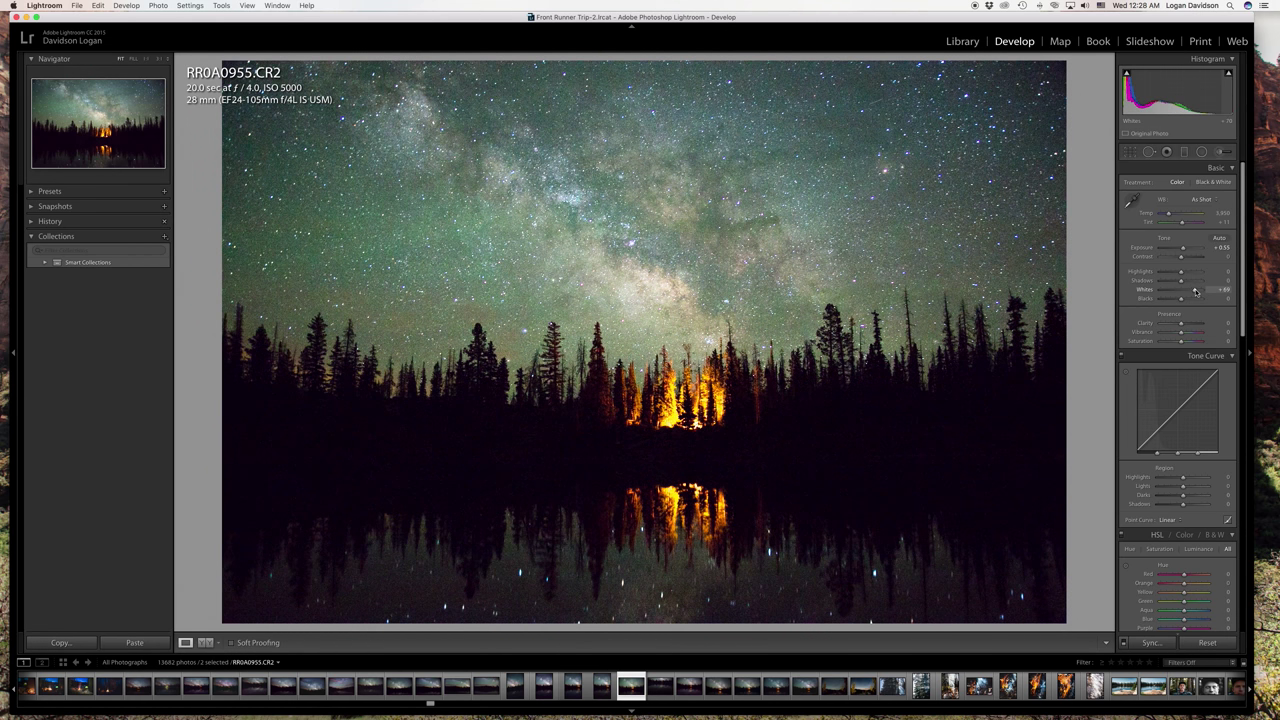
pyautogui.moveTo(1193, 291); pyautogui.dragTo(1192, 291)
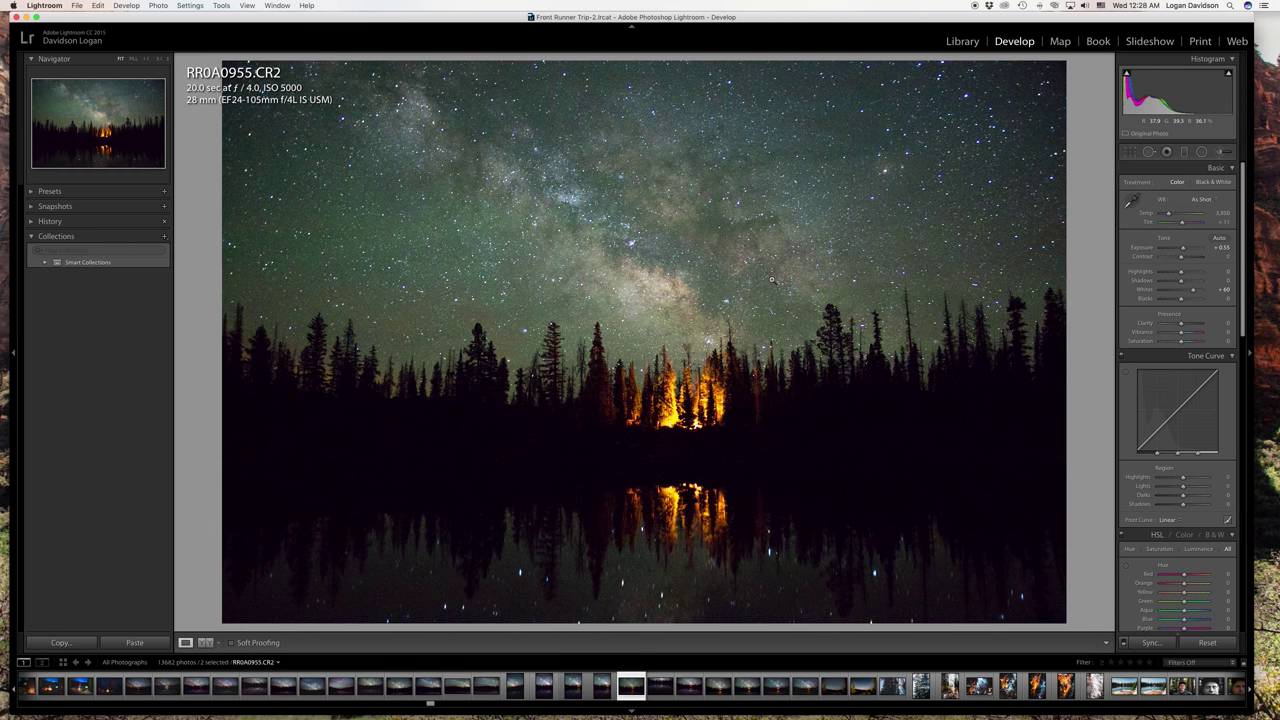
# Check the Before view, then add three control points to a custom point tone curve.
pyautogui.press('\\')
pyautogui.press('\\')
pyautogui.click(1227, 520)
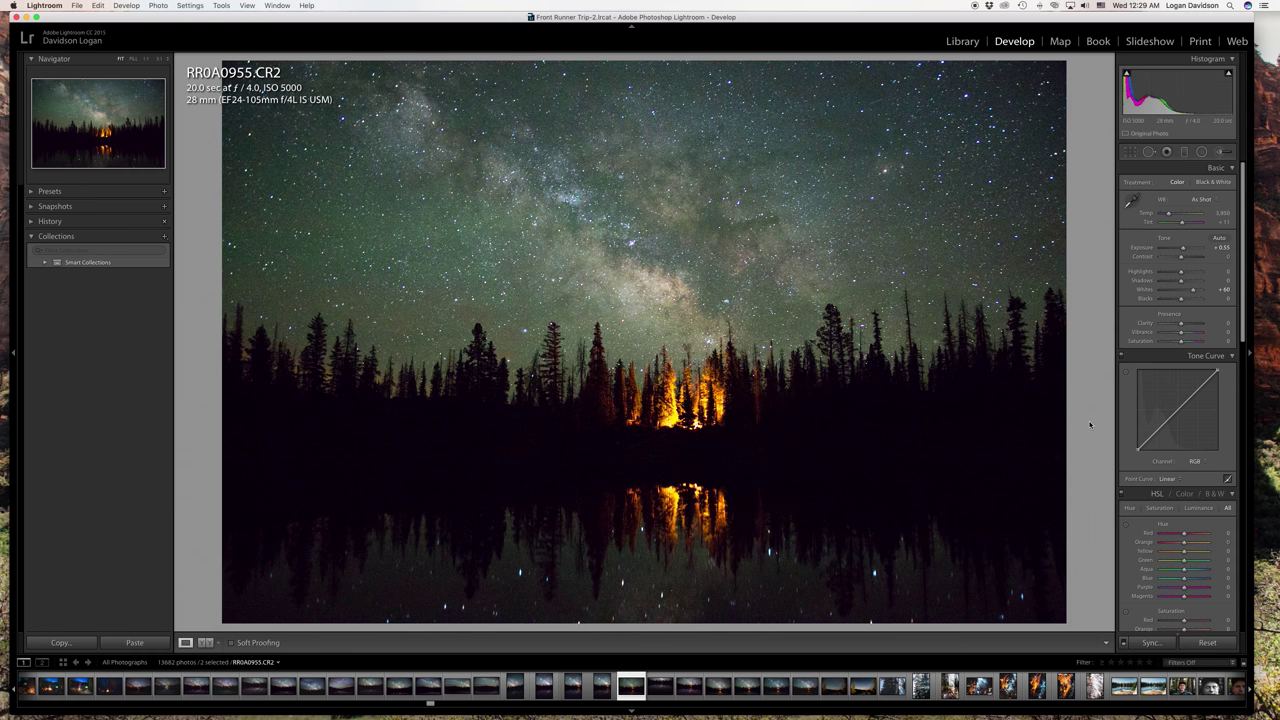
pyautogui.click(1181, 450)
pyautogui.click(1198, 434)
pyautogui.click(1153, 447)
pyautogui.click(1228, 479)
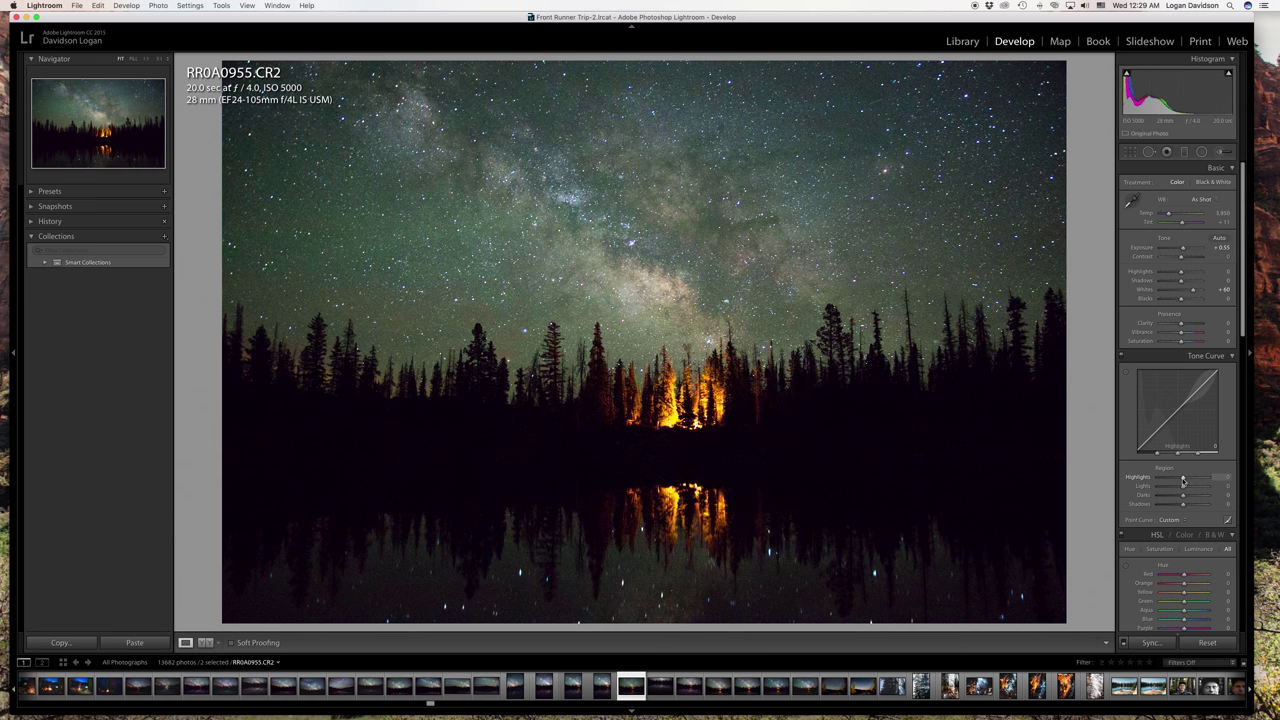
# Raise the tone curve's Highlights to +13 and Lights to +26.
pyautogui.moveTo(1183, 480)
pyautogui.mouseDown()
pyautogui.moveTo(1206, 479)
pyautogui.moveTo(1172, 480)
pyautogui.moveTo(1187, 480)
pyautogui.mouseUp()
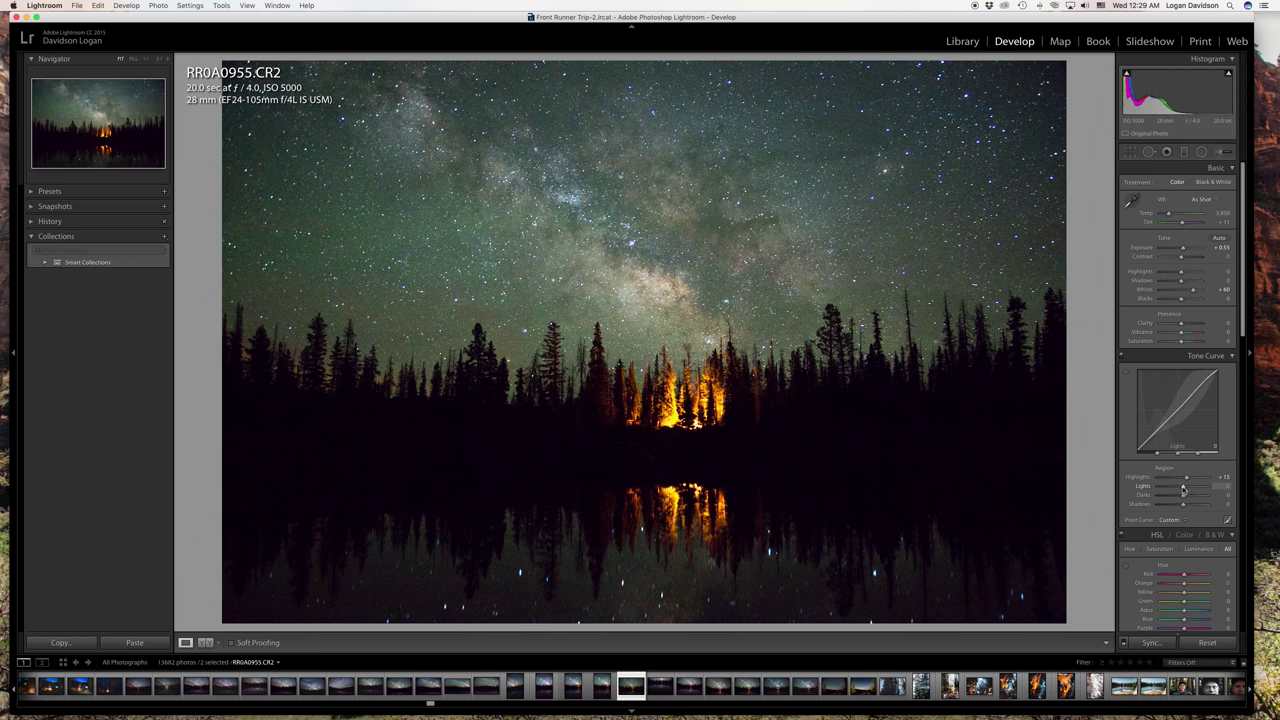
pyautogui.moveTo(1183, 490); pyautogui.dragTo(1189, 488)
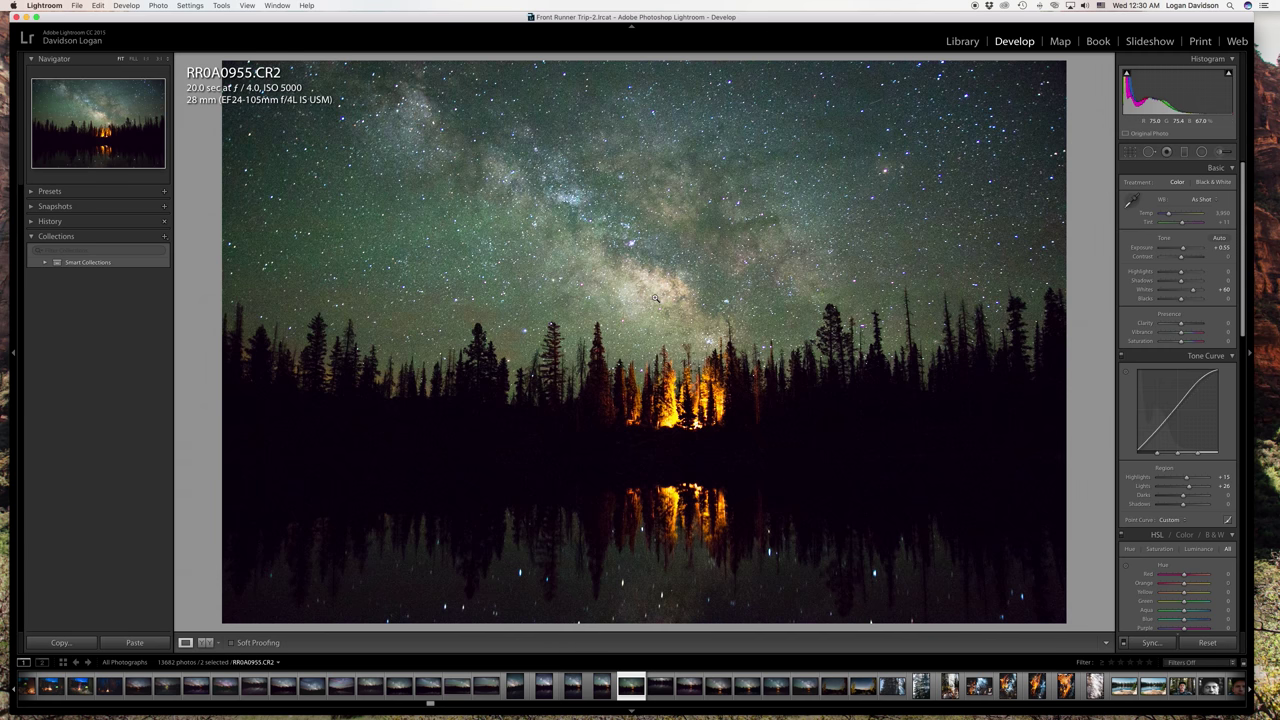
# Toggle Before/After to compare with the original, then bring up Crop & Straighten.
pyautogui.press('\\')
pyautogui.press('\\')
pyautogui.press('\\')
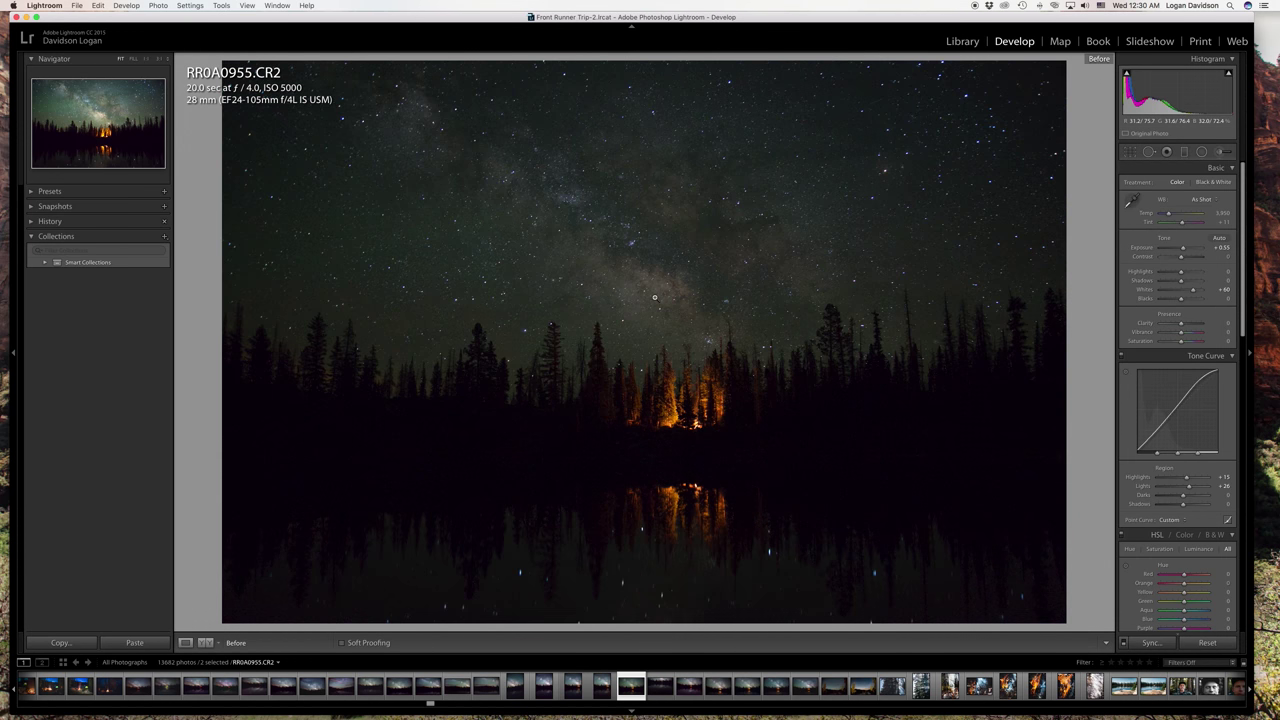
pyautogui.press('\\')
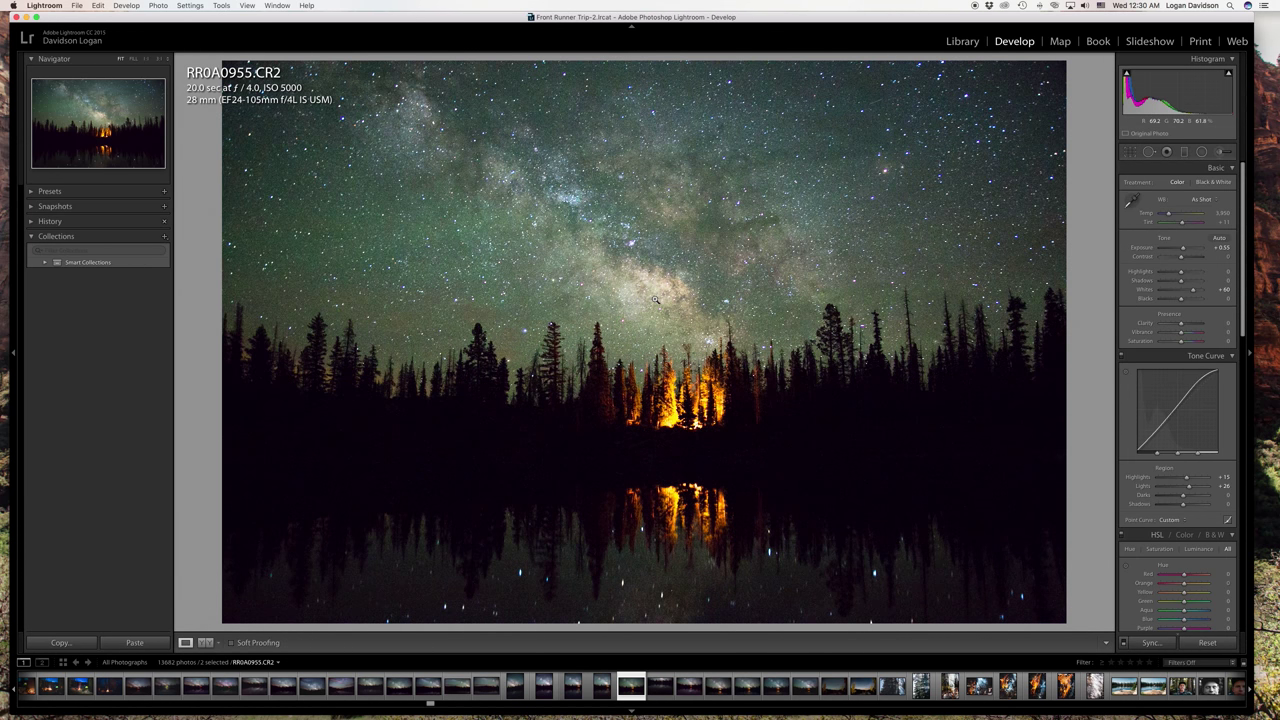
pyautogui.click(1130, 152)
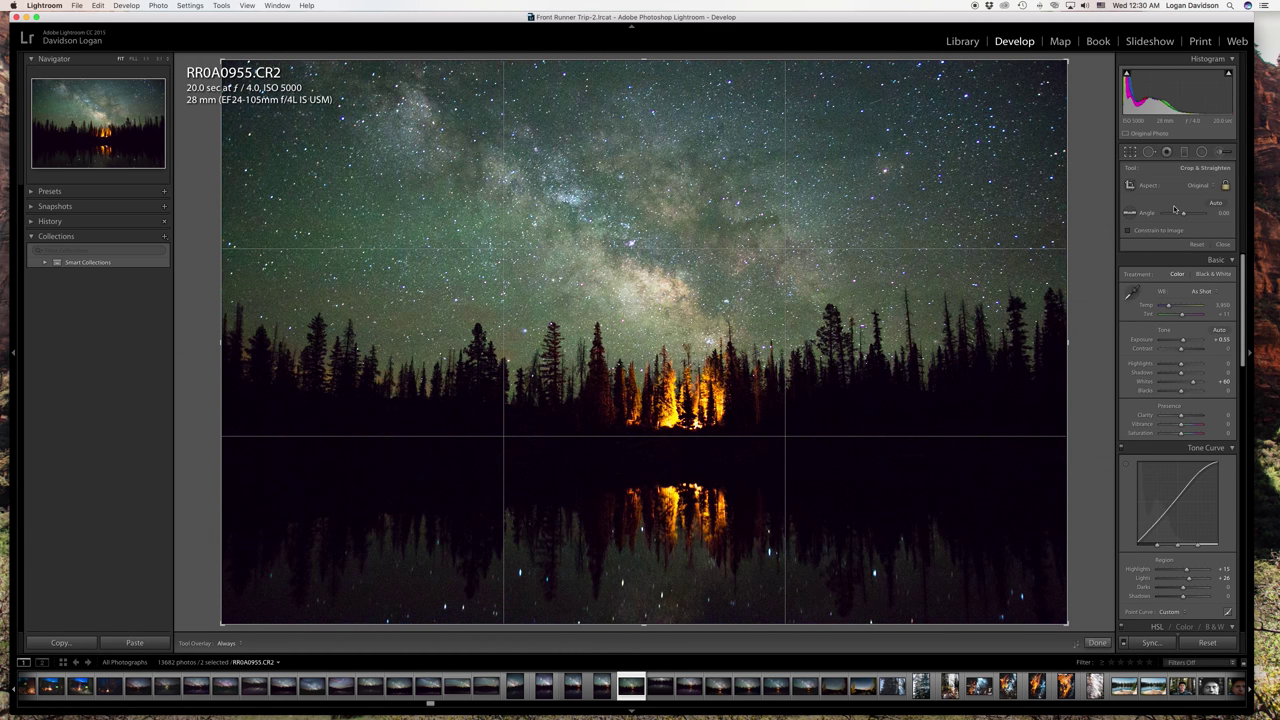
# Straighten the photo by a 0.20 angle and close the crop tool.
pyautogui.moveTo(1181, 214); pyautogui.dragTo(1181, 214)
pyautogui.press('r')
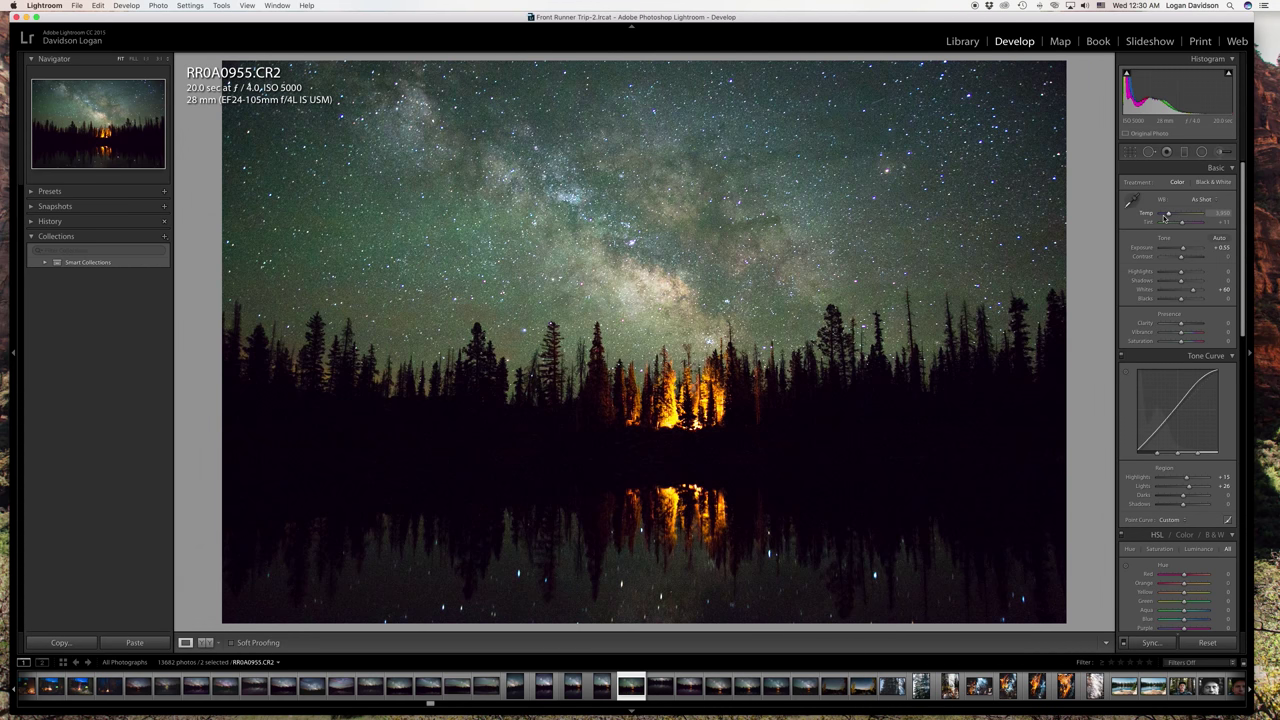
# Place a graduated filter from the campfire down over the lake reflection.
pyautogui.click(1186, 153)
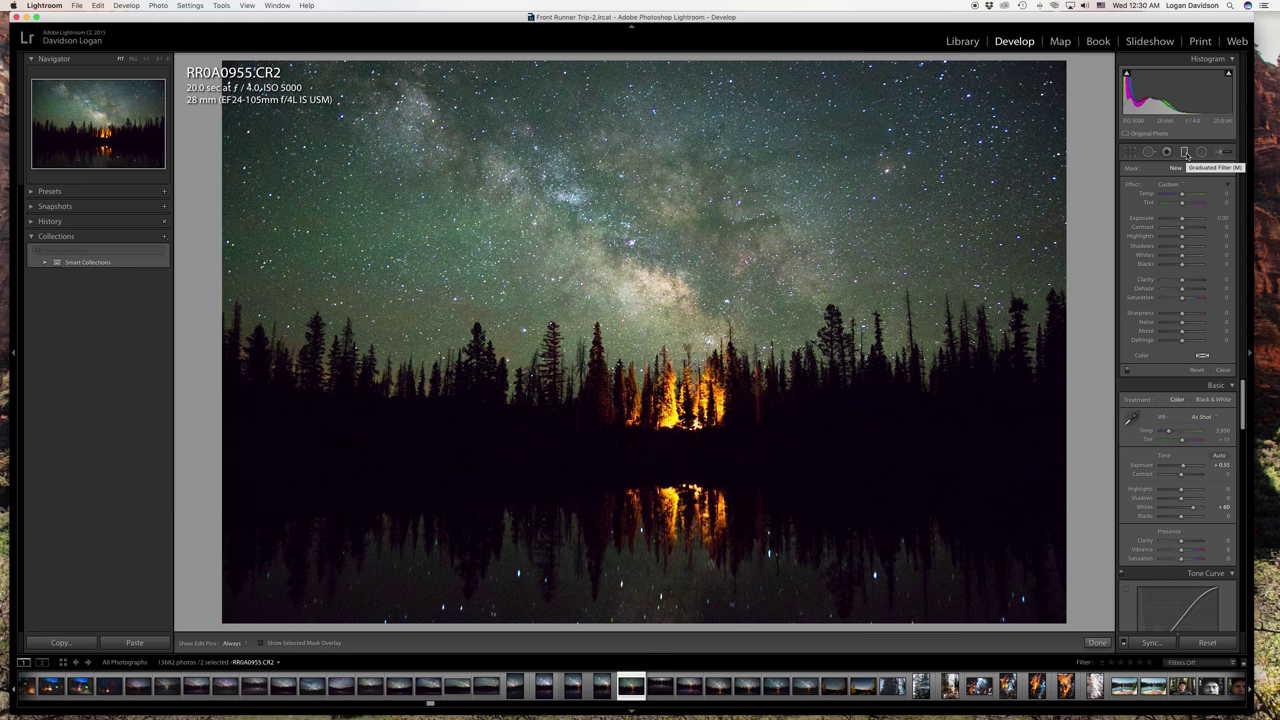
pyautogui.click(1201, 152)
pyautogui.click(1186, 152)
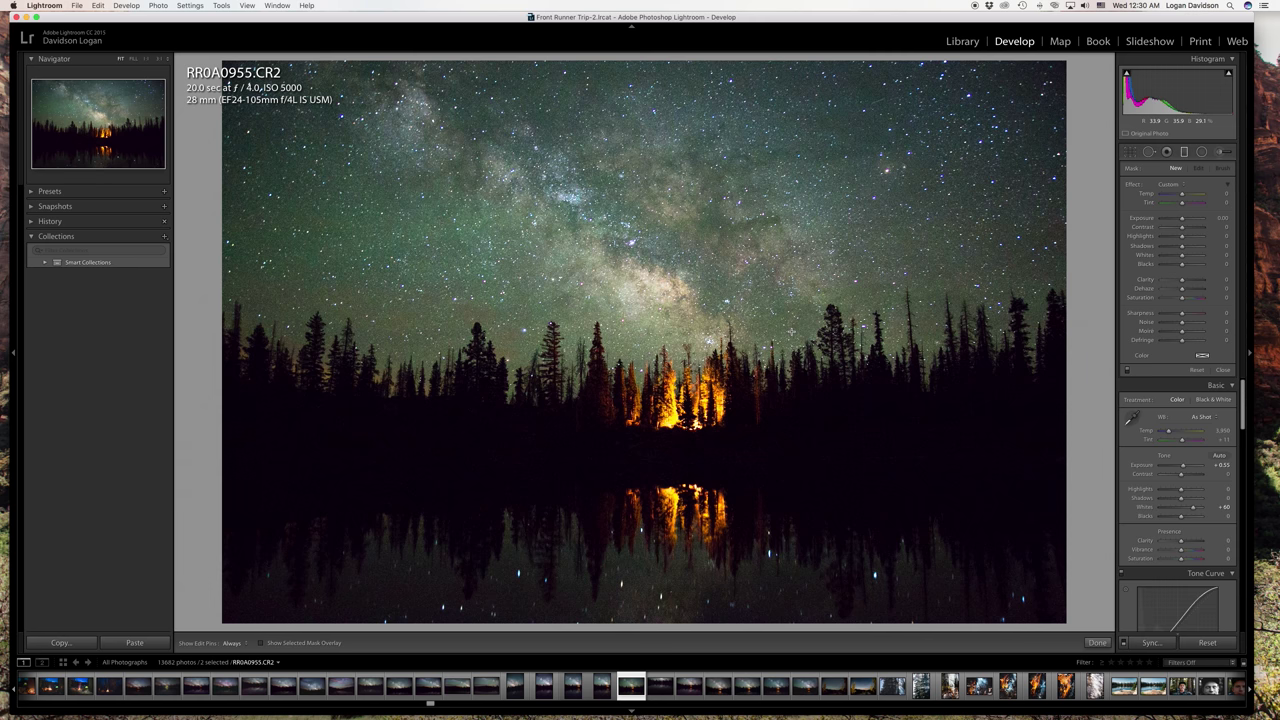
pyautogui.moveTo(755, 421); pyautogui.dragTo(755, 502)
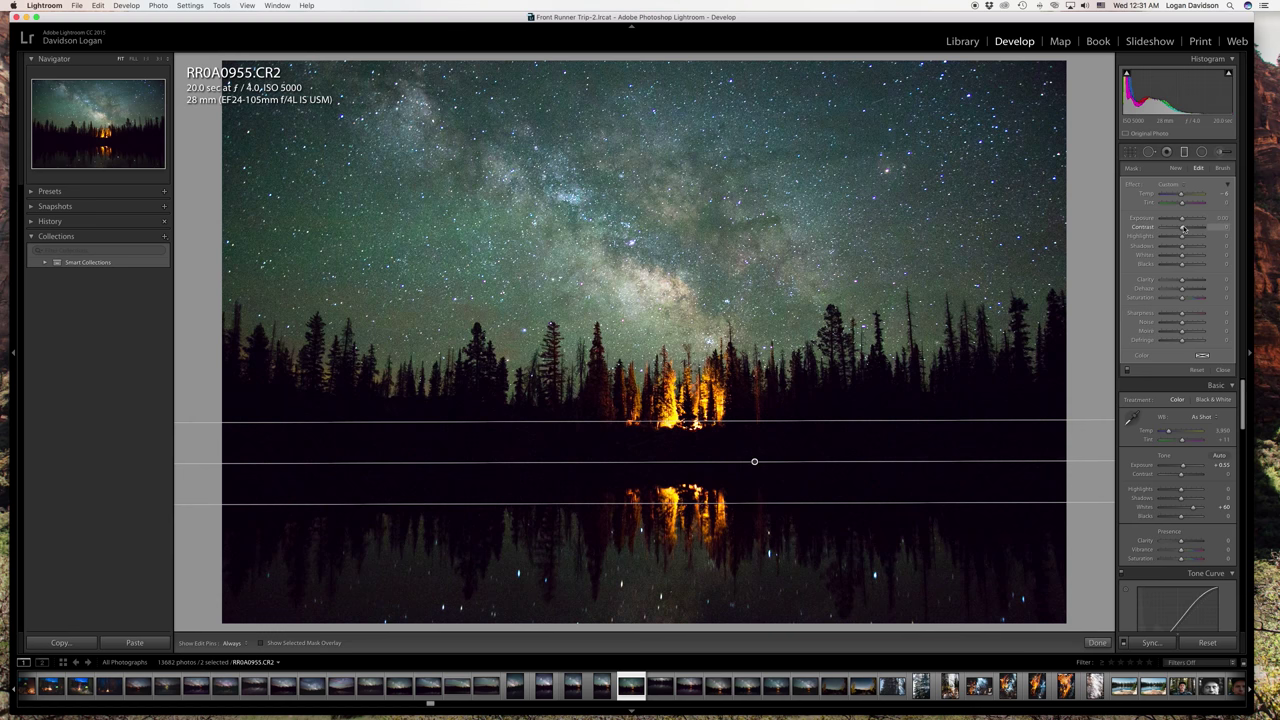
# Try Temp and Exposure on the sky filter, undo both, nudge Tint, and raise Dehaze to 17.
pyautogui.moveTo(1182, 194); pyautogui.dragTo(1178, 197)
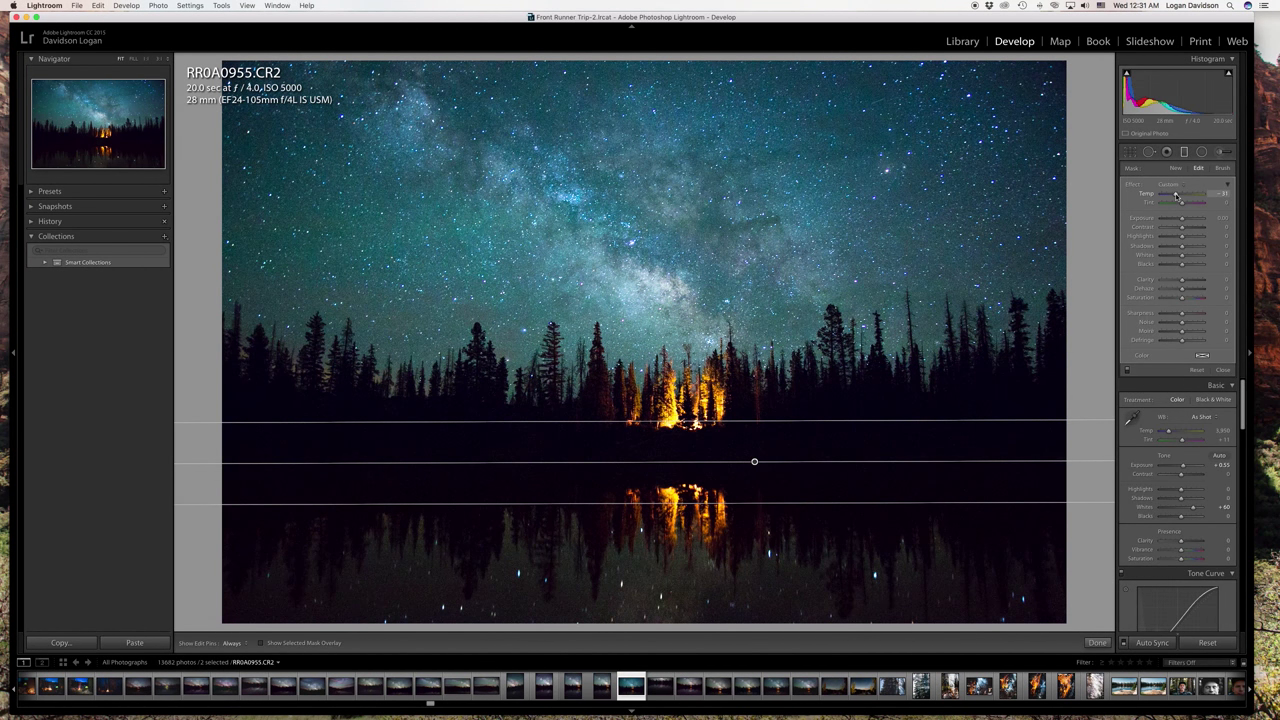
pyautogui.press('super+z')
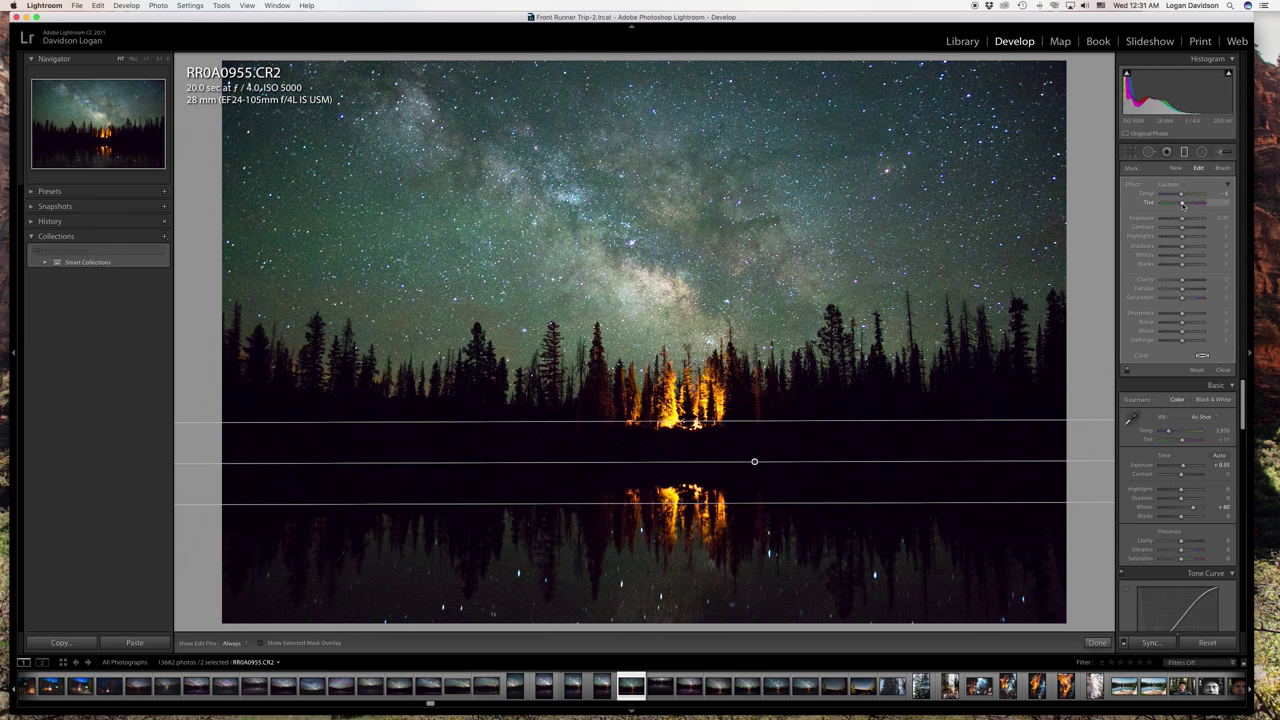
pyautogui.moveTo(1182, 204); pyautogui.dragTo(1184, 205)
pyautogui.moveTo(1182, 221); pyautogui.dragTo(1185, 220)
pyautogui.press('super+z')
pyautogui.moveTo(1182, 292); pyautogui.dragTo(1200, 290)
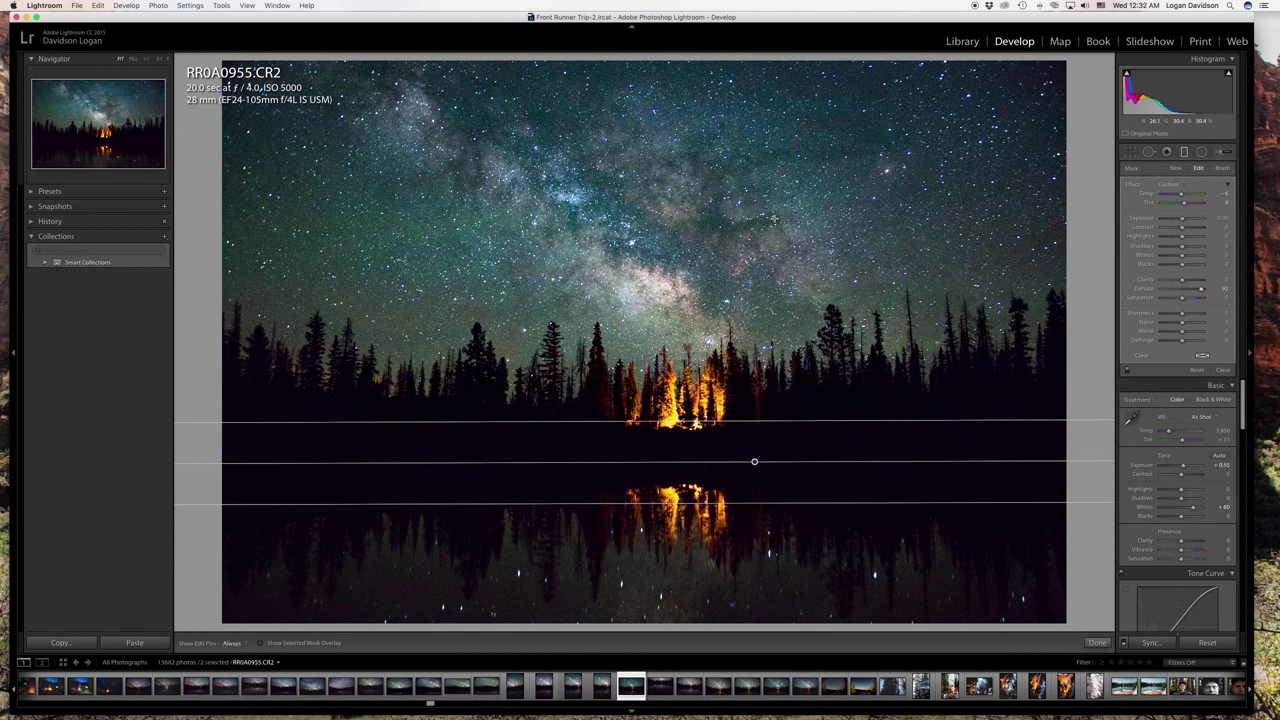
pyautogui.moveTo(1201, 289); pyautogui.dragTo(1187, 290)
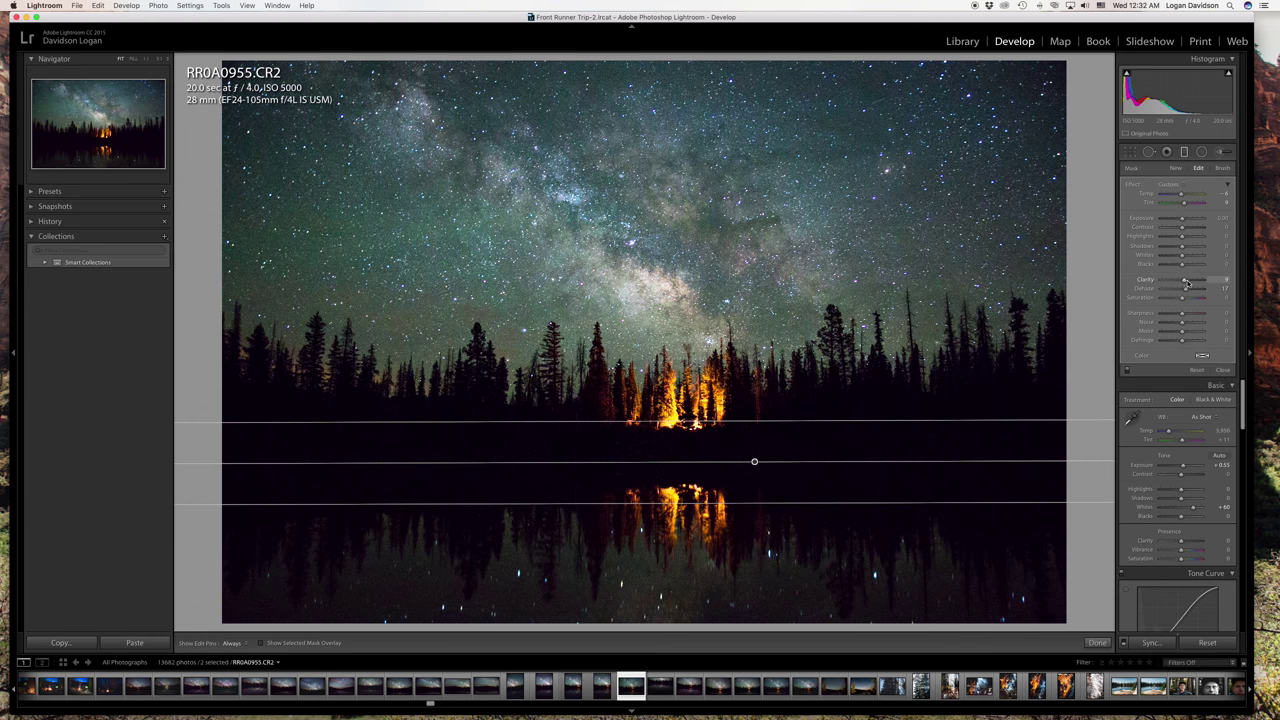
# Set the sky filter's Clarity to about 10 and raise its Dehaze to 23.
pyautogui.moveTo(1180, 283); pyautogui.dragTo(1204, 283)
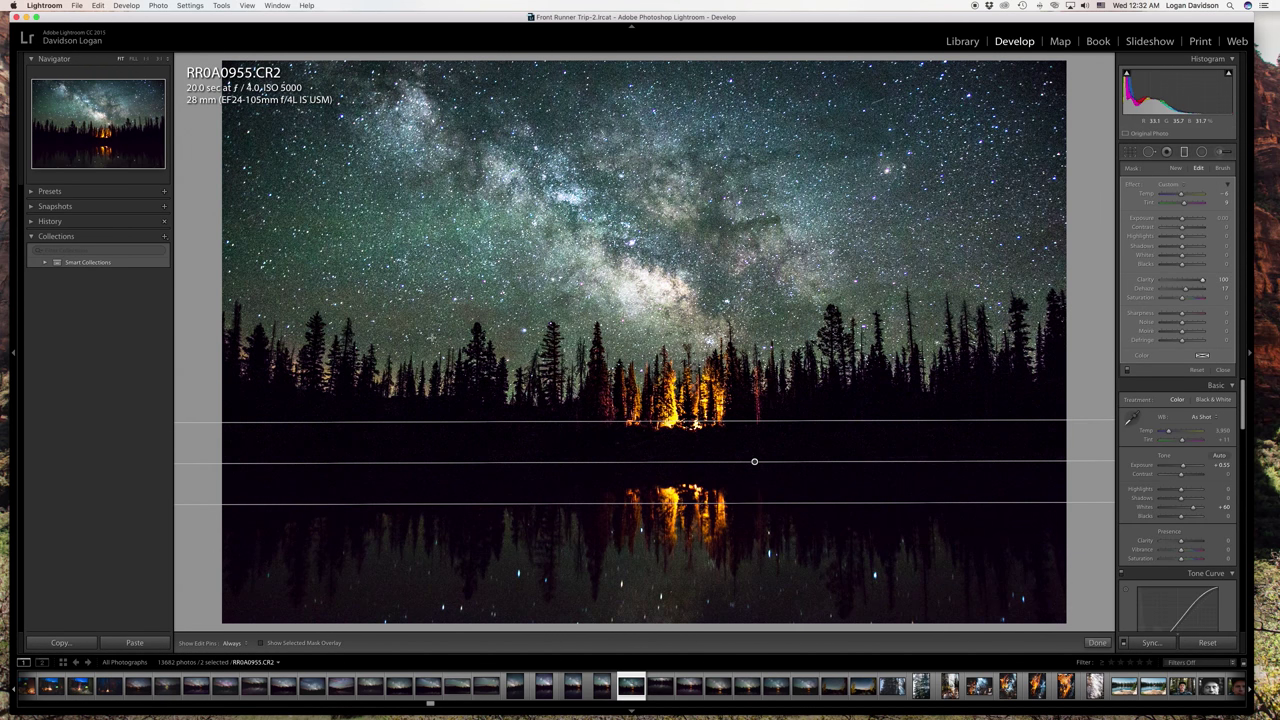
pyautogui.moveTo(1202, 283); pyautogui.dragTo(1185, 283)
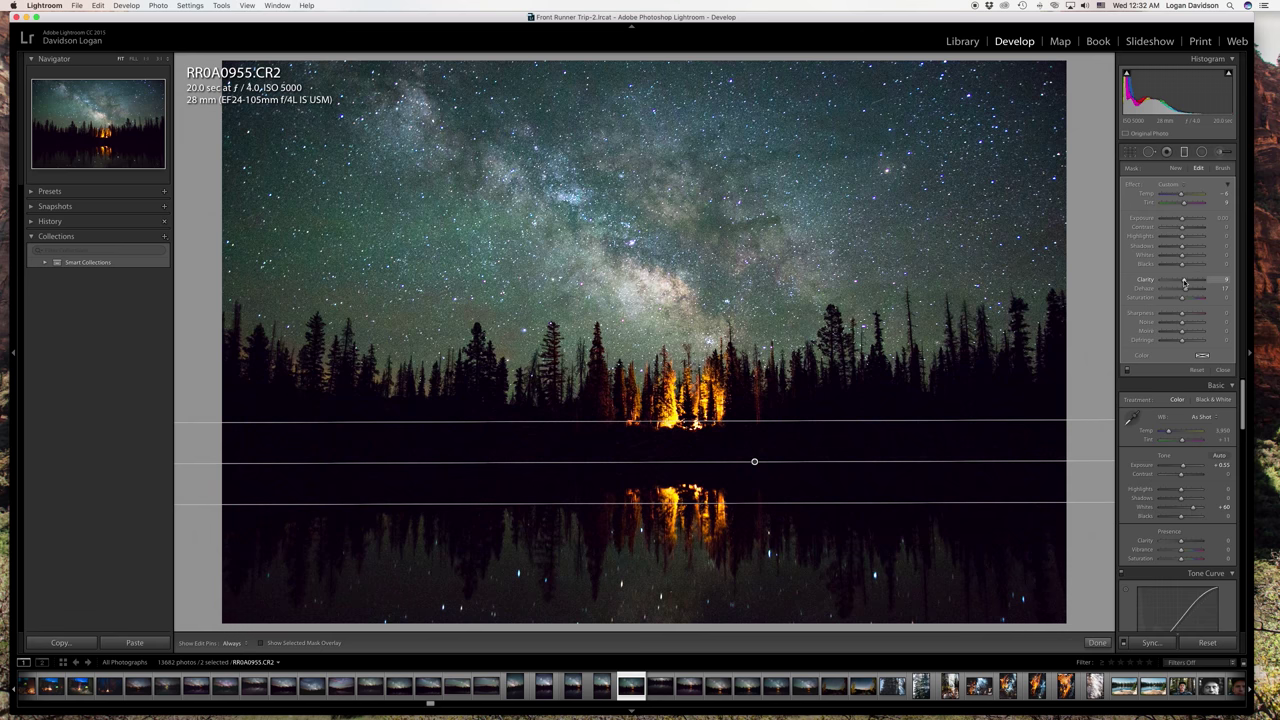
pyautogui.moveTo(1185, 289); pyautogui.dragTo(1188, 293)
pyautogui.moveTo(1188, 293); pyautogui.dragTo(1185, 293)
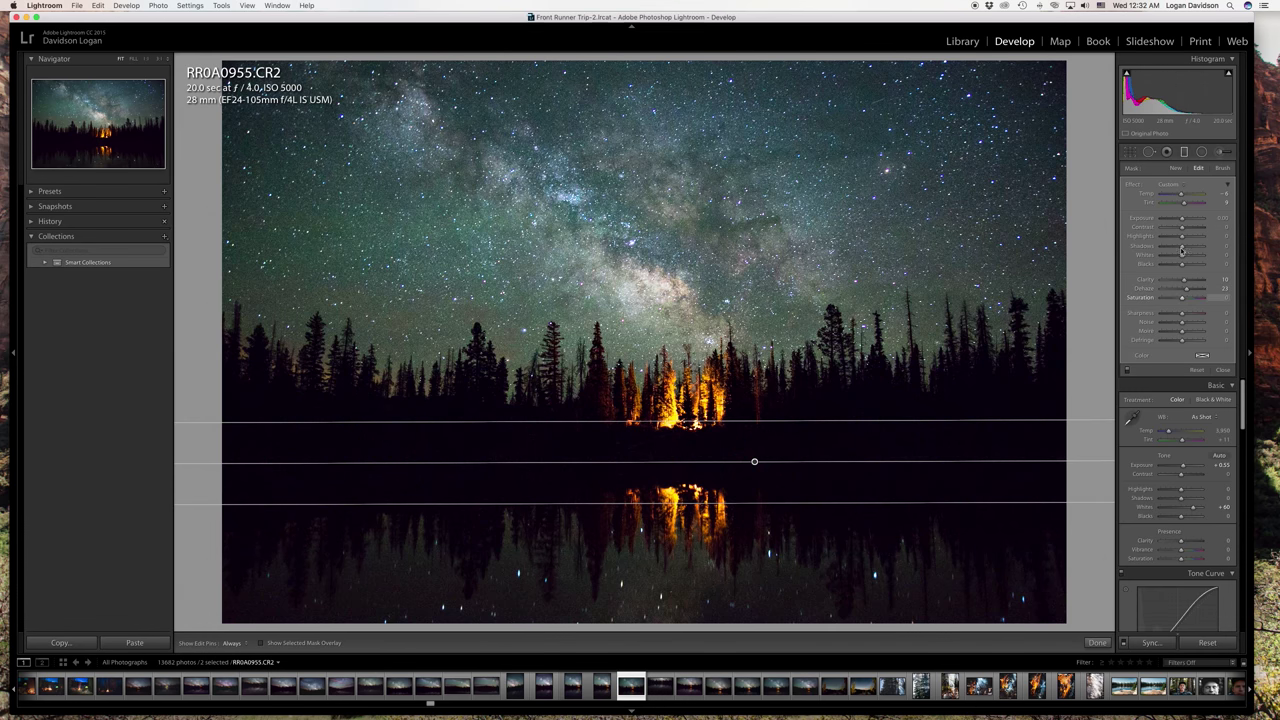
# Create a new, slightly tilted graduated filter dragged upward from the lake reflection.
pyautogui.click(1185, 152)
pyautogui.press('m')
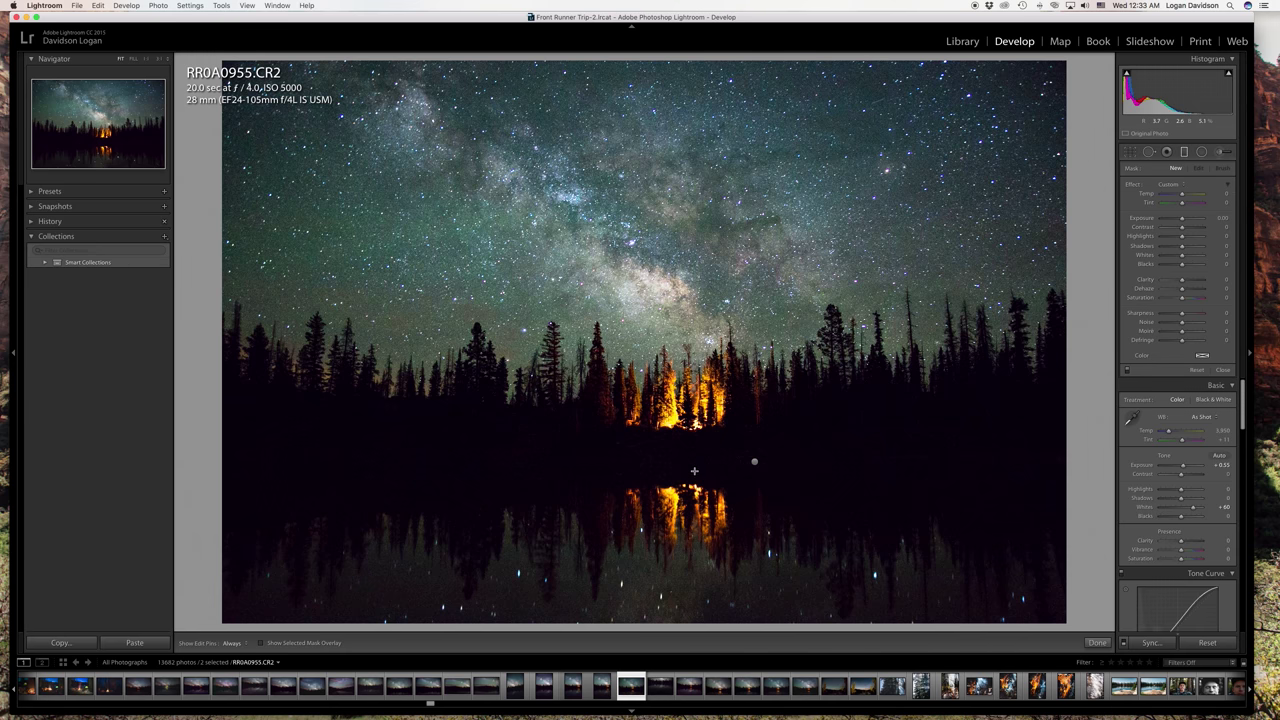
pyautogui.moveTo(694, 470); pyautogui.dragTo(693, 416)
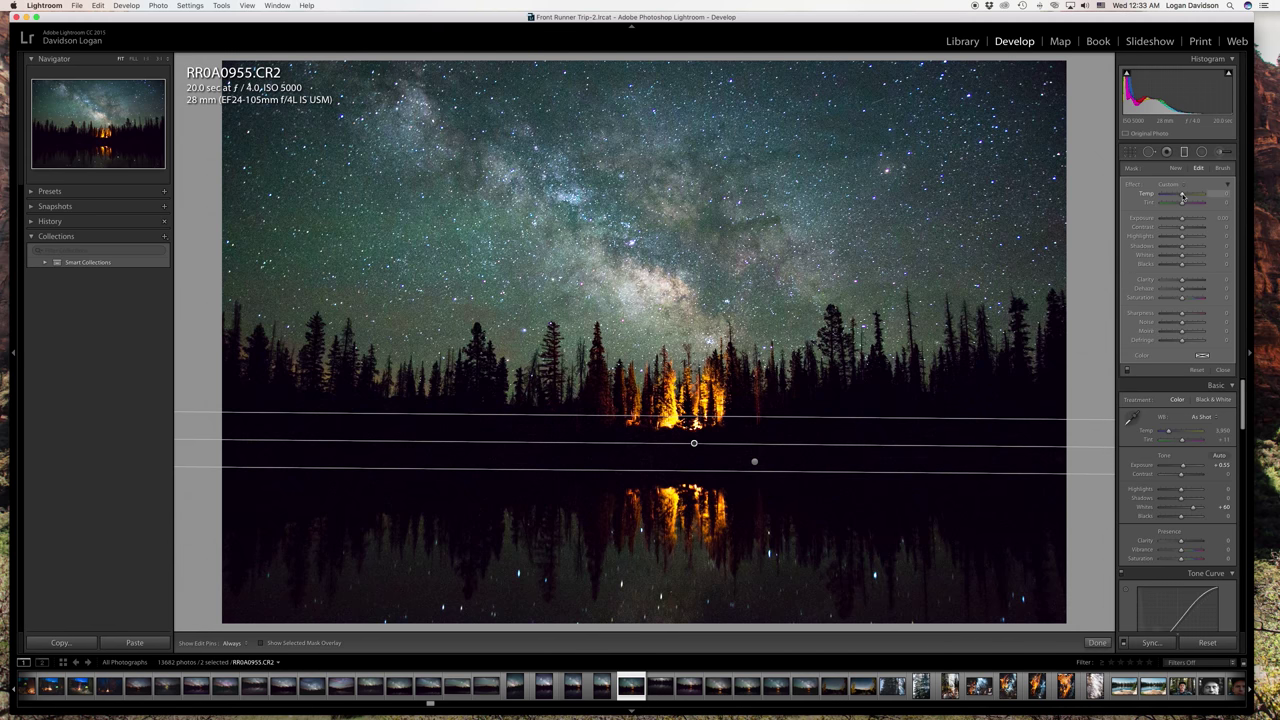
# Cool the lake filter's Temp to about -28, set Tint to -2, and raise Exposure to about +0.66.
pyautogui.moveTo(1180, 196); pyautogui.dragTo(1178, 197)
pyautogui.moveTo(1181, 204); pyautogui.dragTo(1190, 204)
pyautogui.moveTo(1190, 204); pyautogui.dragTo(1183, 205)
pyautogui.moveTo(1183, 204); pyautogui.dragTo(1178, 208)
pyautogui.moveTo(1182, 220); pyautogui.dragTo(1187, 220)
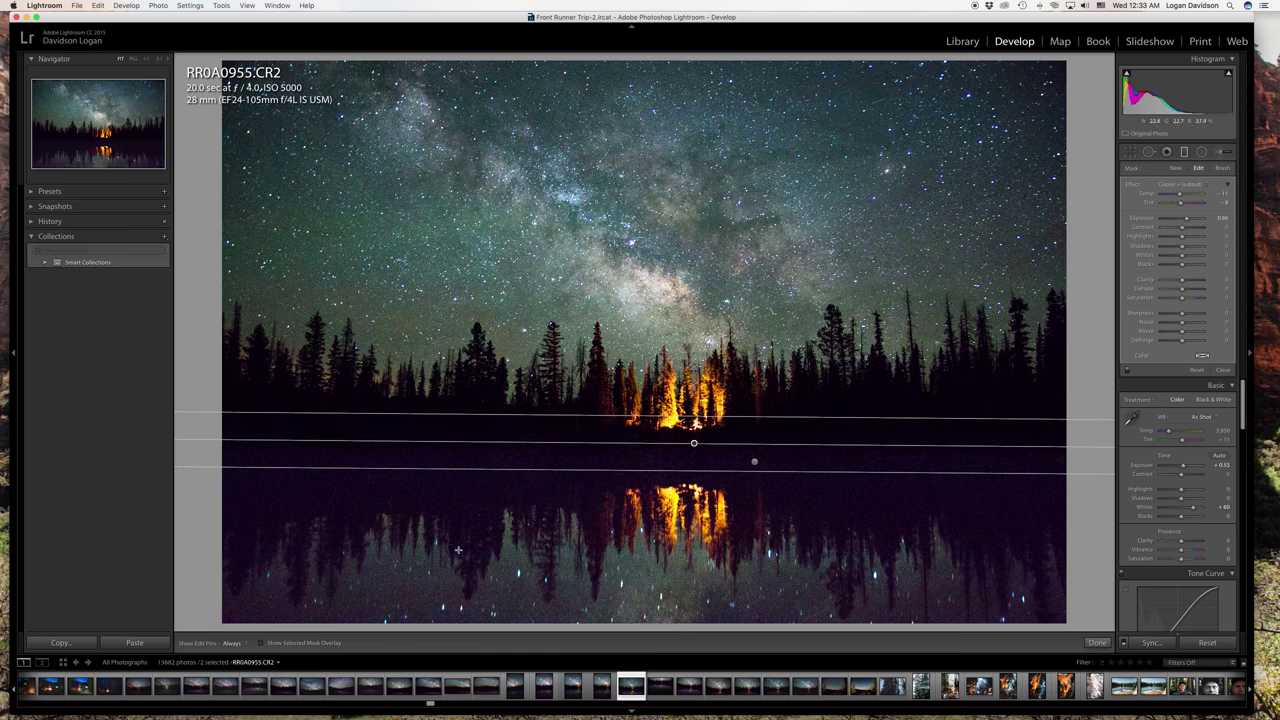
# Return the lake filter's Exposure to 0, add Clarity 28, and raise Whites.
pyautogui.moveTo(1187, 220); pyautogui.dragTo(1182, 221)
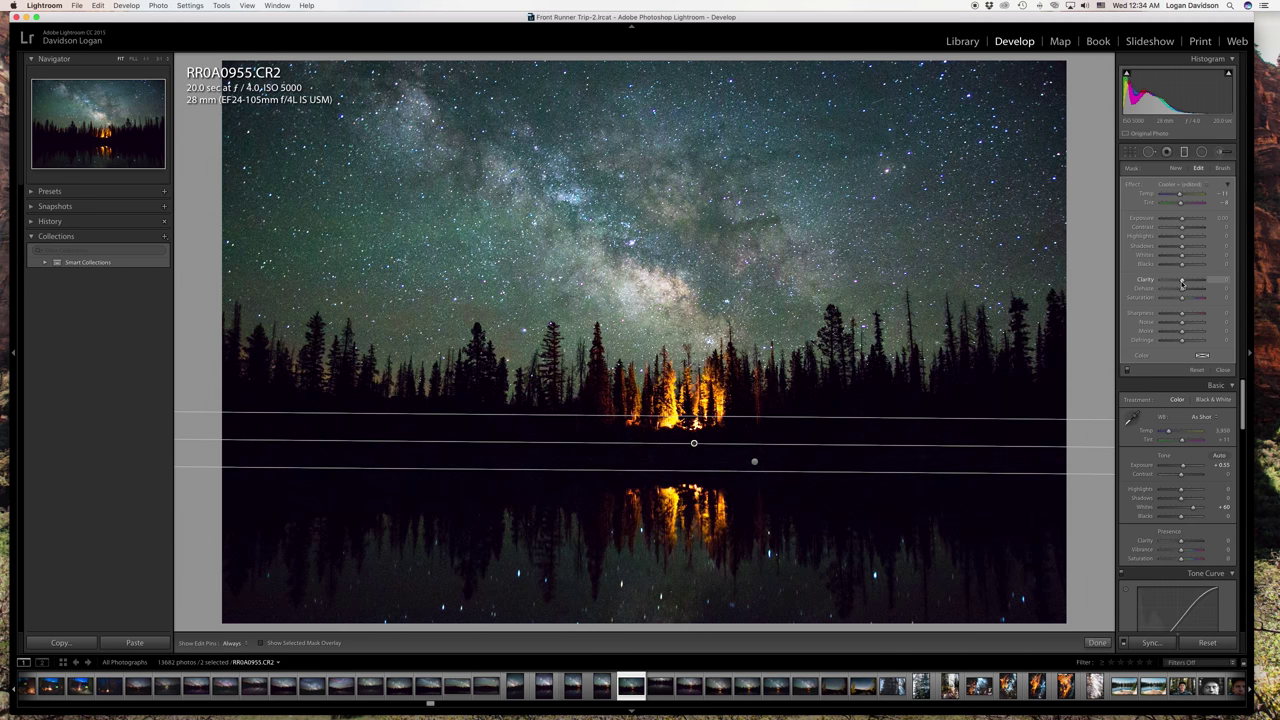
pyautogui.moveTo(1182, 284); pyautogui.dragTo(1185, 283)
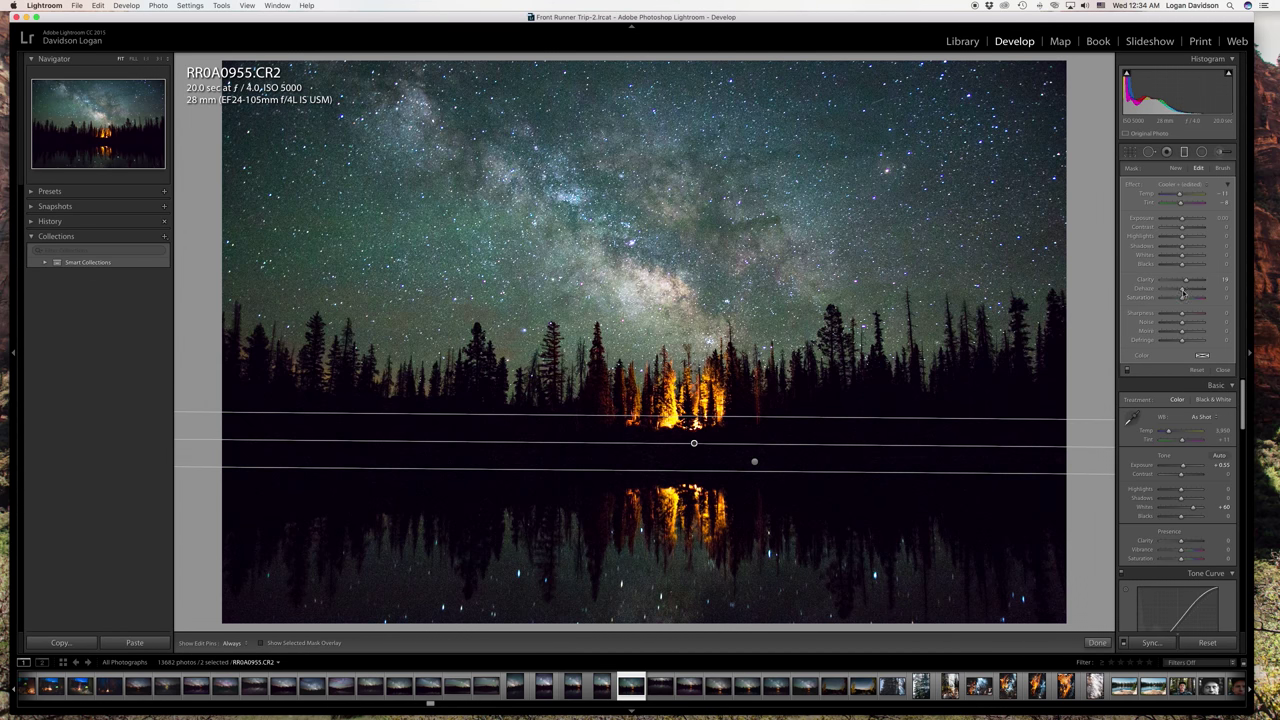
pyautogui.moveTo(1182, 258); pyautogui.dragTo(1187, 258)
# Close the graduated filter tool, then reactivate it and place a vertical gradient across the right of the sky.
pyautogui.click(1186, 152)
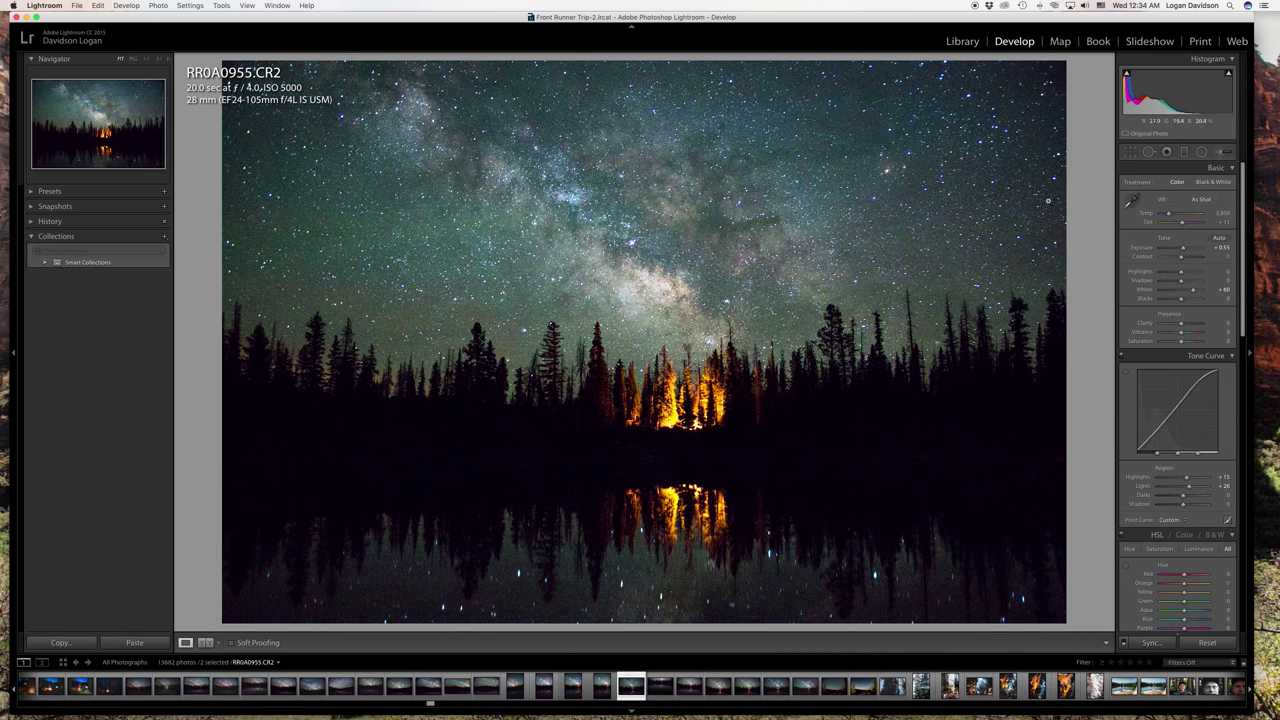
pyautogui.press('m')
pyautogui.moveTo(988, 196); pyautogui.dragTo(738, 200)
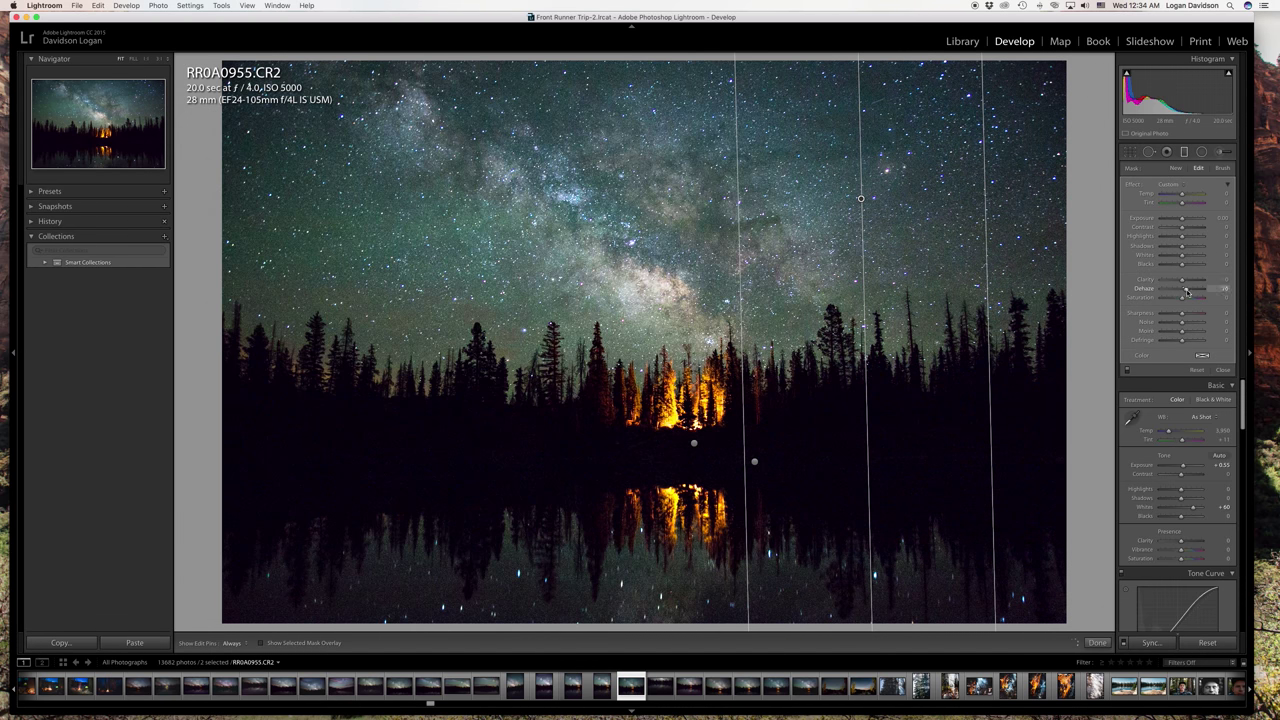
# Give the right-side filter Dehaze 21, then add a vertical left-side filter with raised Dehaze.
pyautogui.moveTo(1181, 293); pyautogui.dragTo(1193, 292)
pyautogui.click(1185, 152)
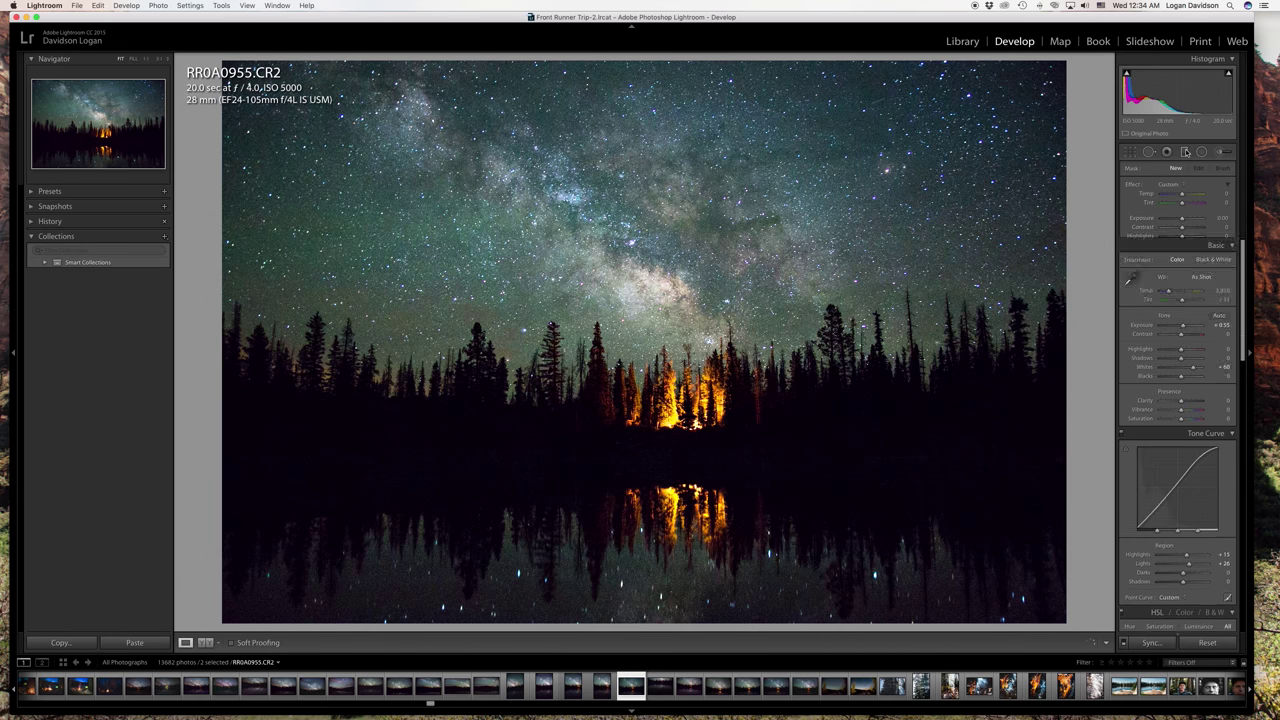
pyautogui.click(1185, 152)
pyautogui.moveTo(421, 211); pyautogui.dragTo(586, 214)
pyautogui.moveTo(1183, 292); pyautogui.dragTo(1194, 290)
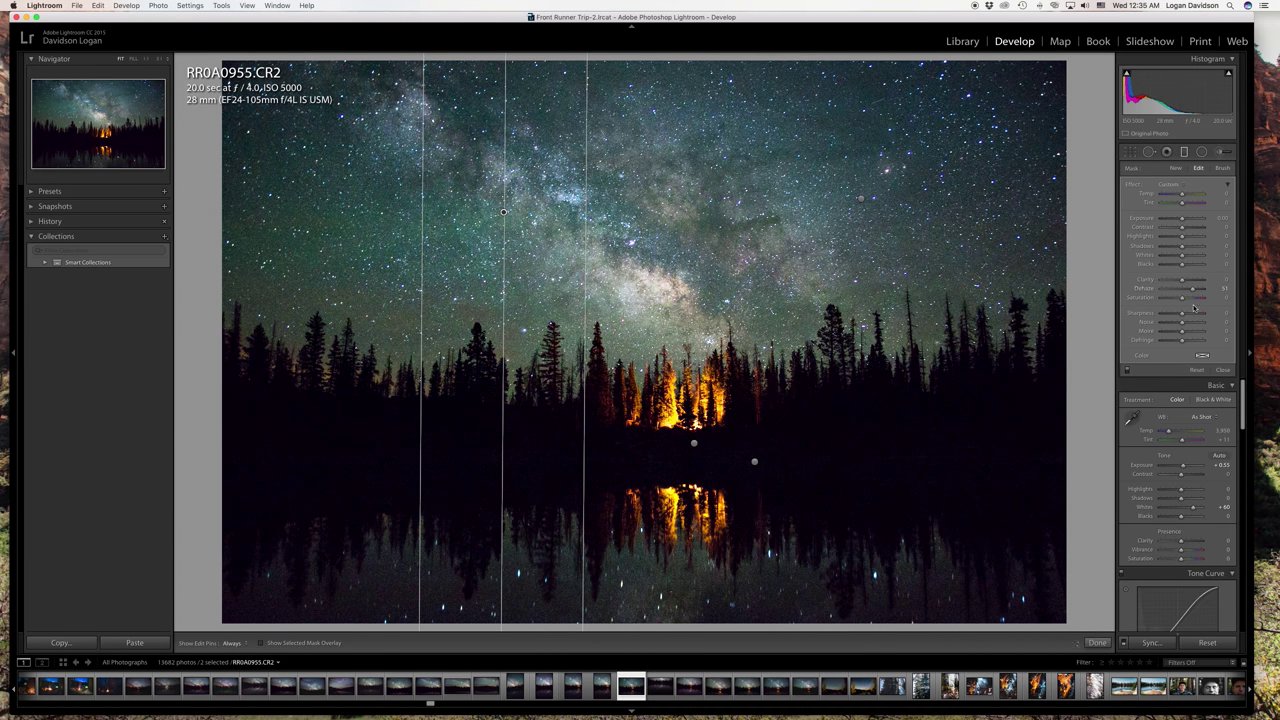
# Close the filter tool and toggle the Before/After view with backslash to compare edits.
pyautogui.press('m')
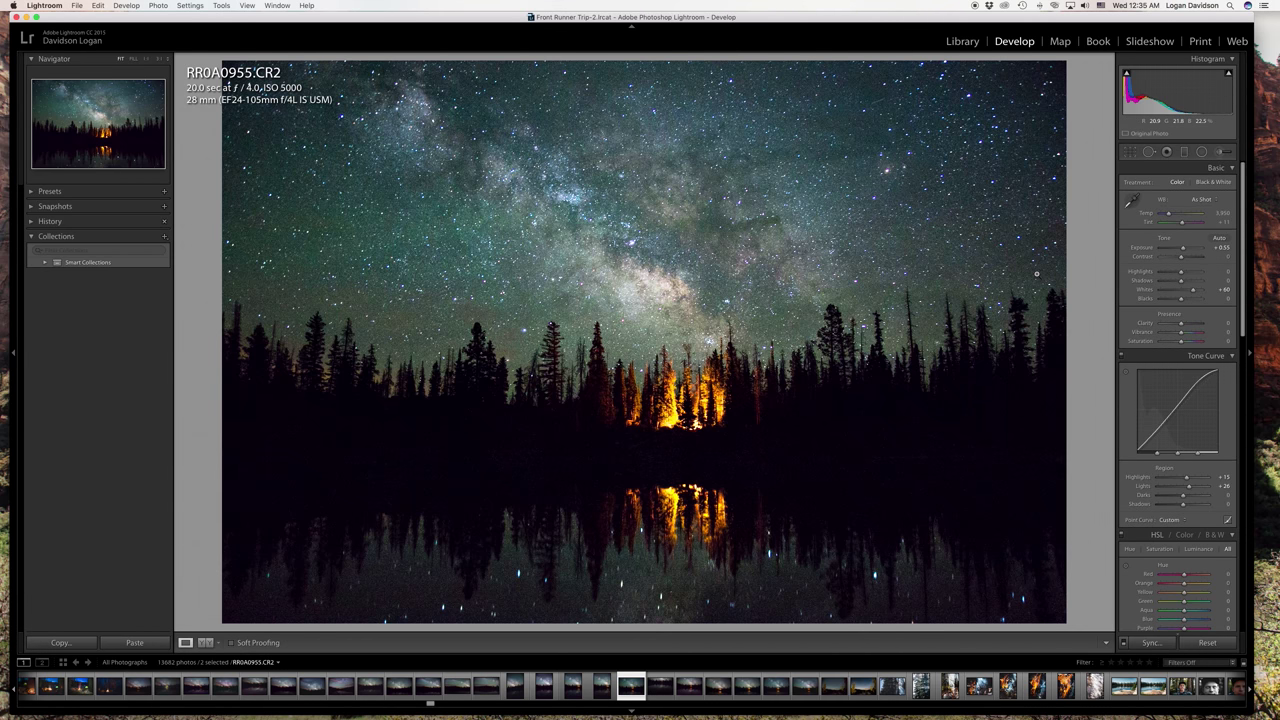
pyautogui.press('\\')
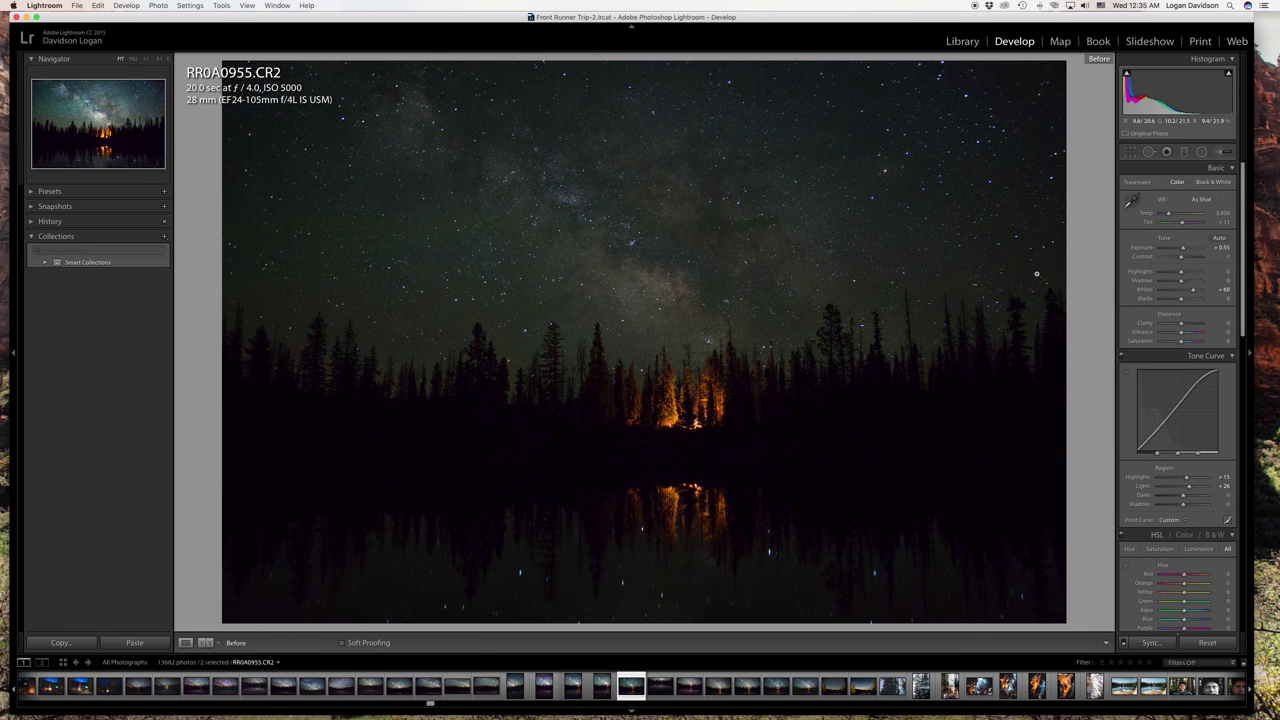
pyautogui.press('\\')
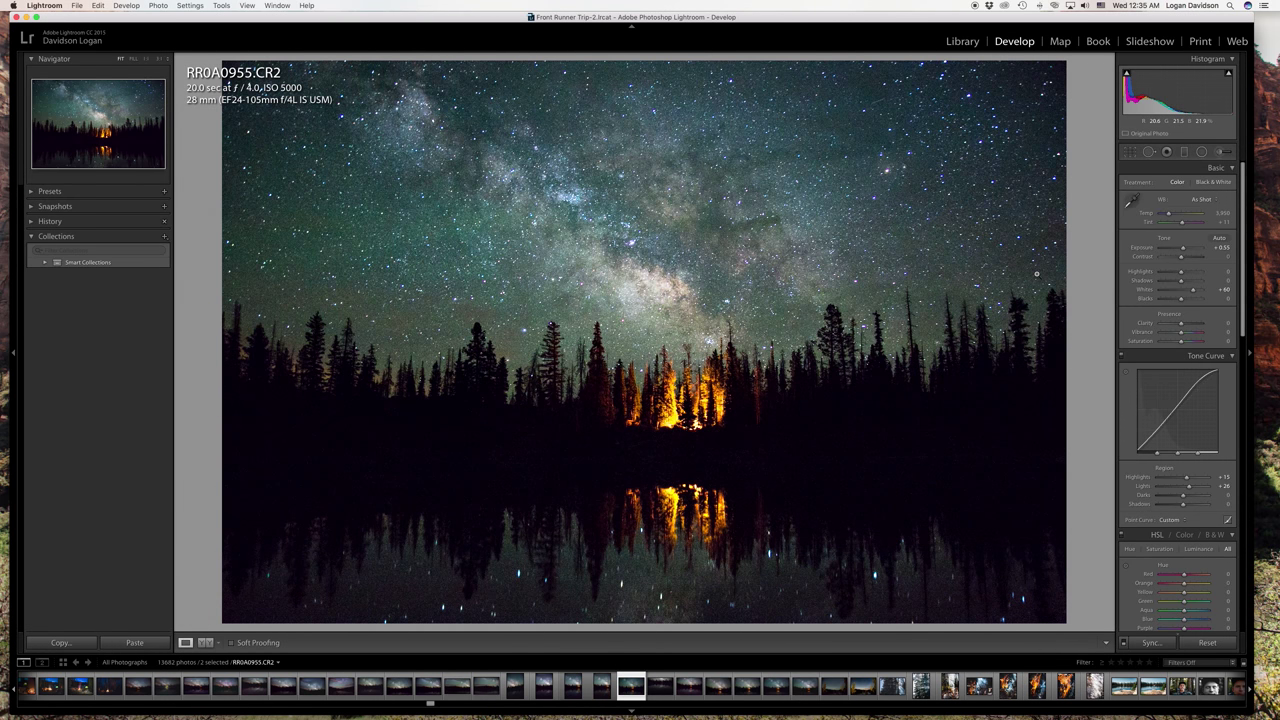
pyautogui.press('\\')
pyautogui.press('\\')
# Select the lake filter's pin, lower its Whites from 32 to 7, and close the filter tool.
pyautogui.click(1184, 151)
pyautogui.click(754, 461)
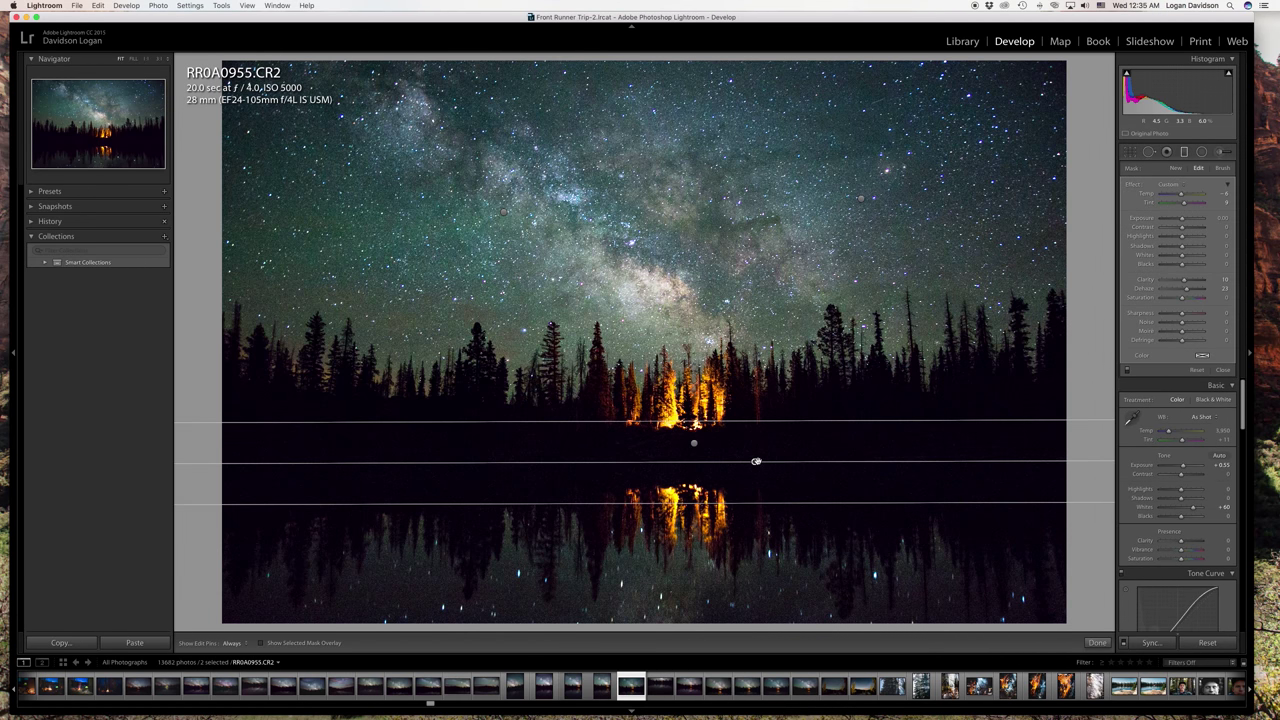
pyautogui.click(694, 443)
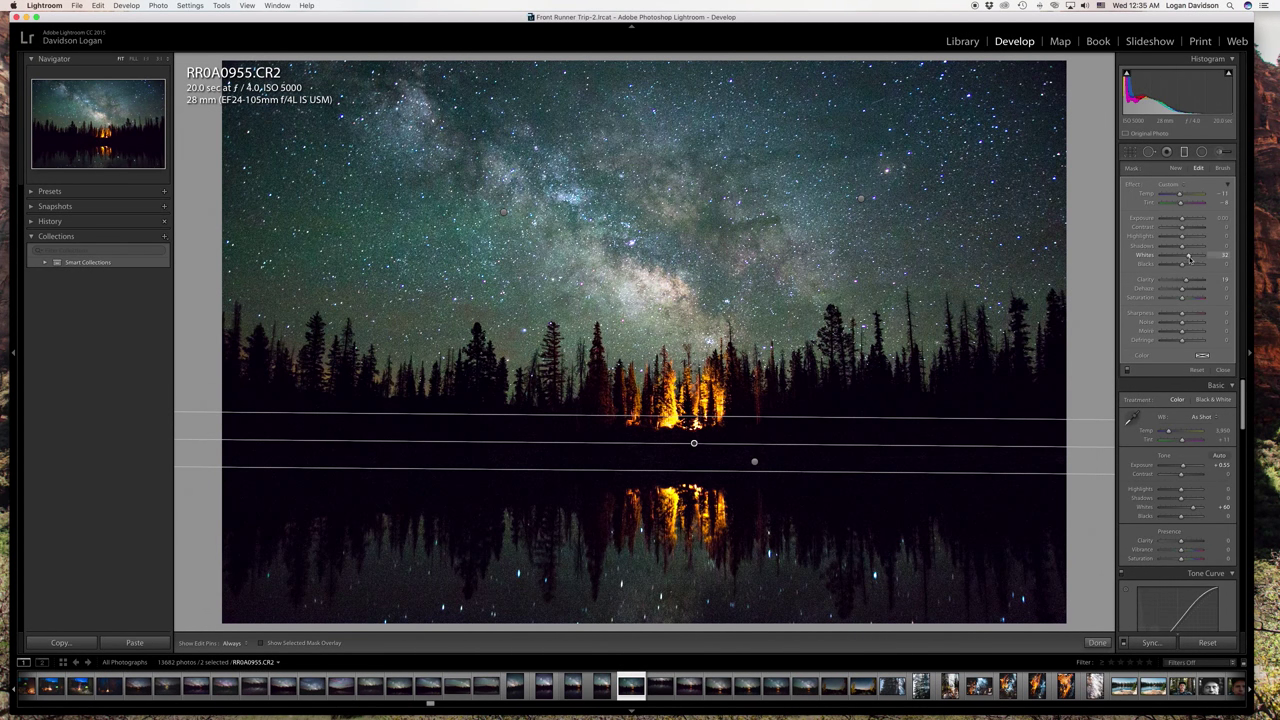
pyautogui.moveTo(1190, 257); pyautogui.dragTo(1183, 262)
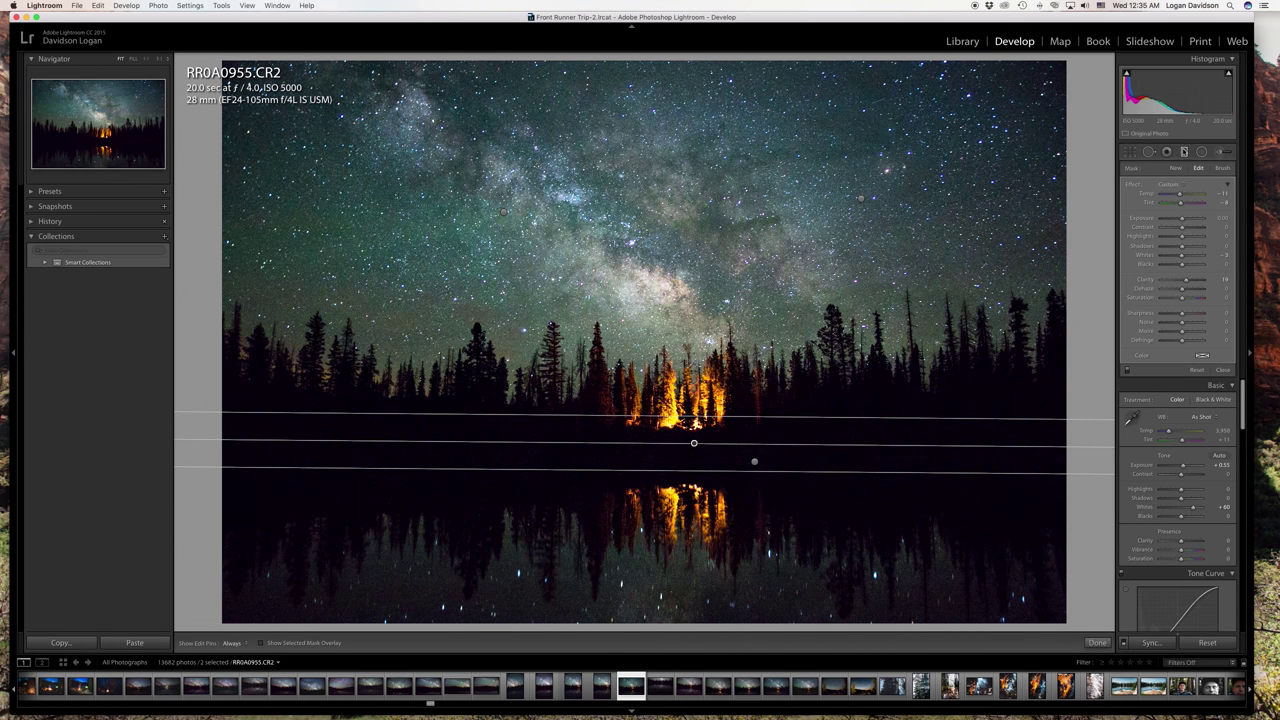
pyautogui.click(1184, 152)
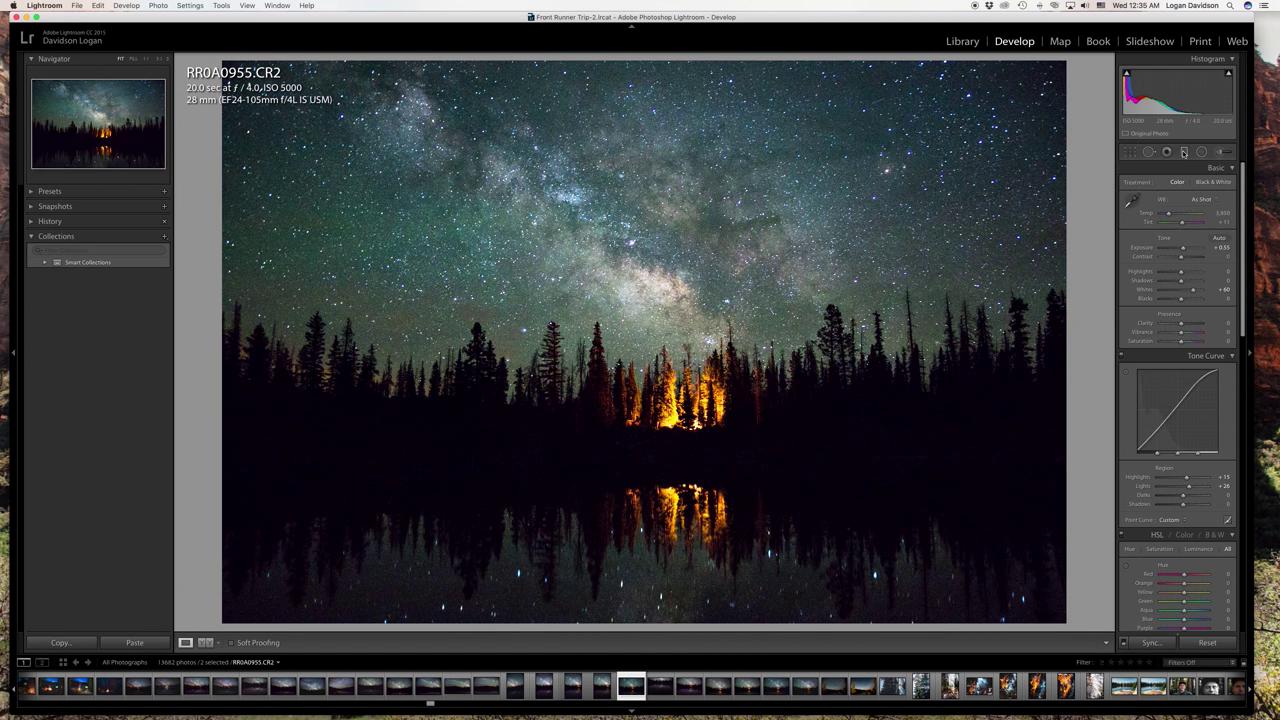